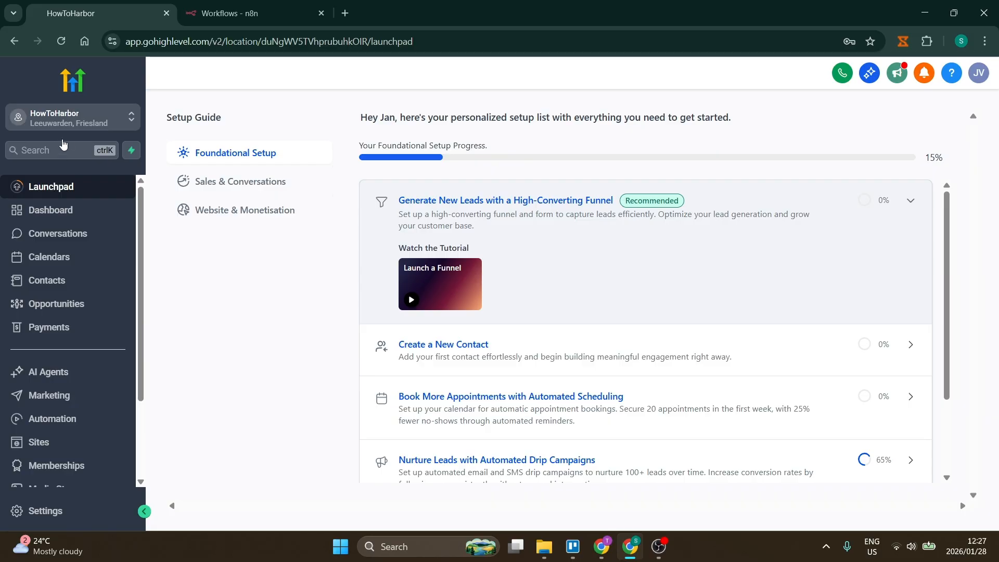
Step: Switch to the 'Workflows - n8n' tab, where the Overview page lists no workflows yet
{"action": "left_click", "coordinate": [246, 15]}
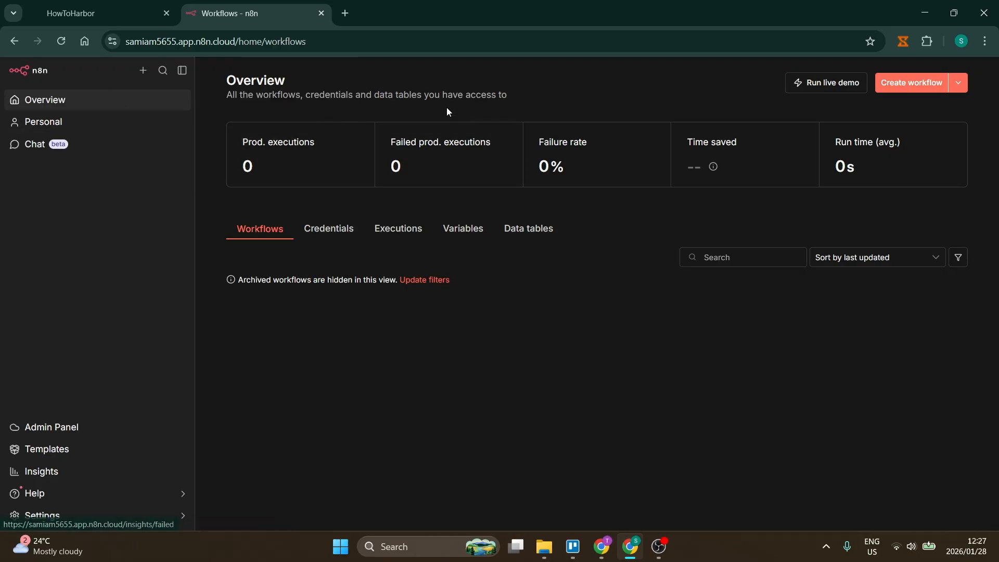
Step: Create a new n8n workflow and search the first-step triggers for 'webhook'
{"action": "left_click", "coordinate": [959, 85]}
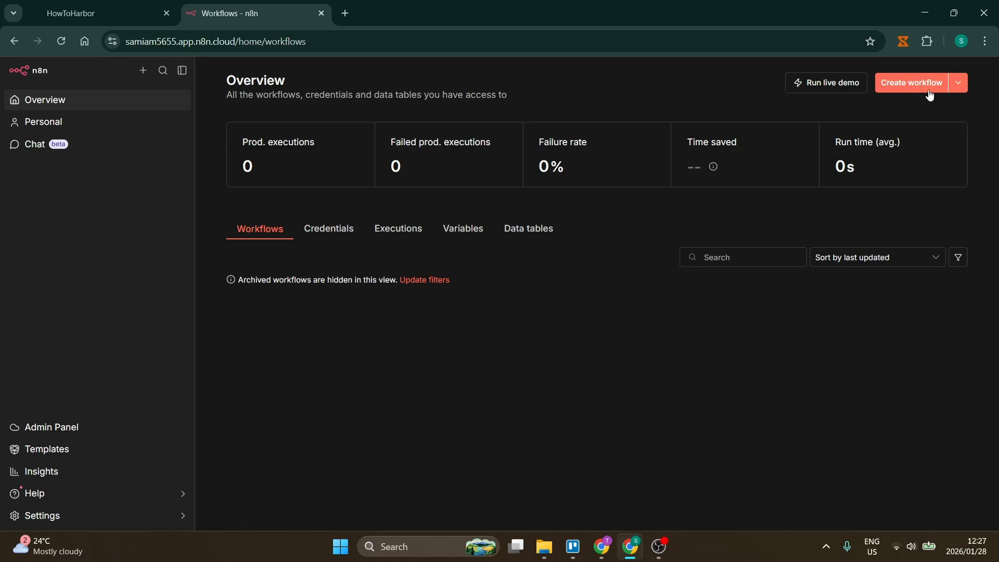
{"action": "left_click", "coordinate": [903, 84]}
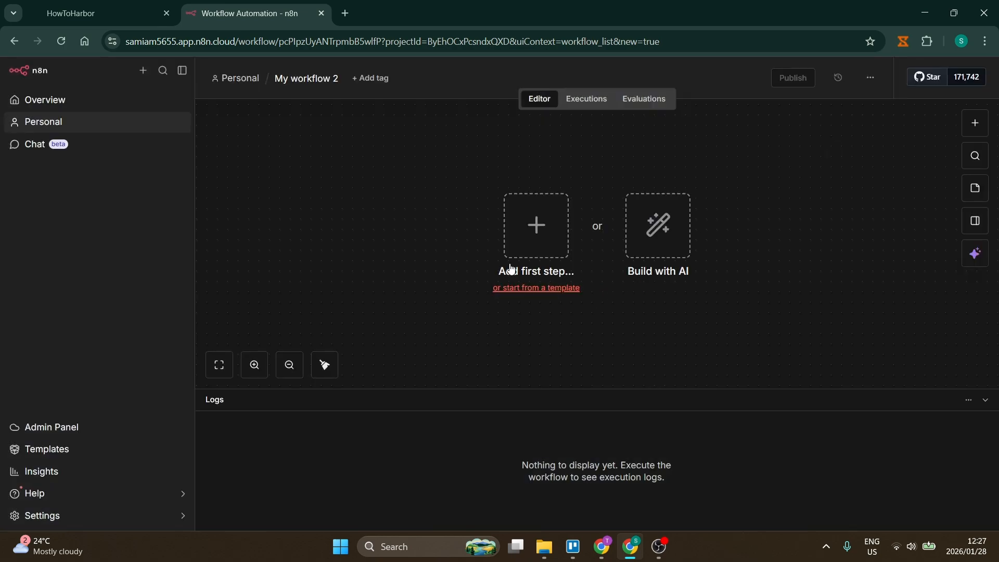
{"action": "left_click", "coordinate": [536, 229]}
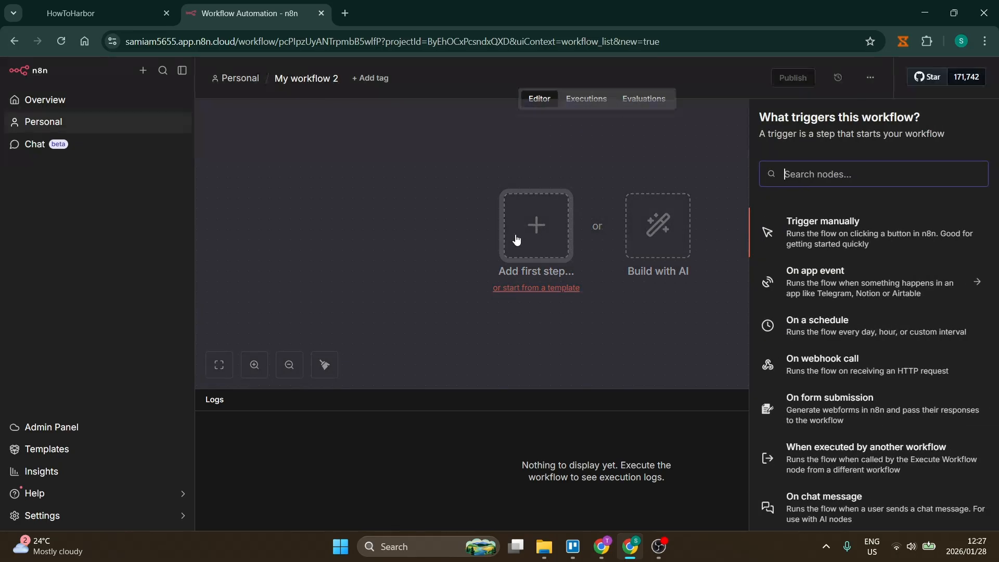
{"action": "type", "text": "webhook"}
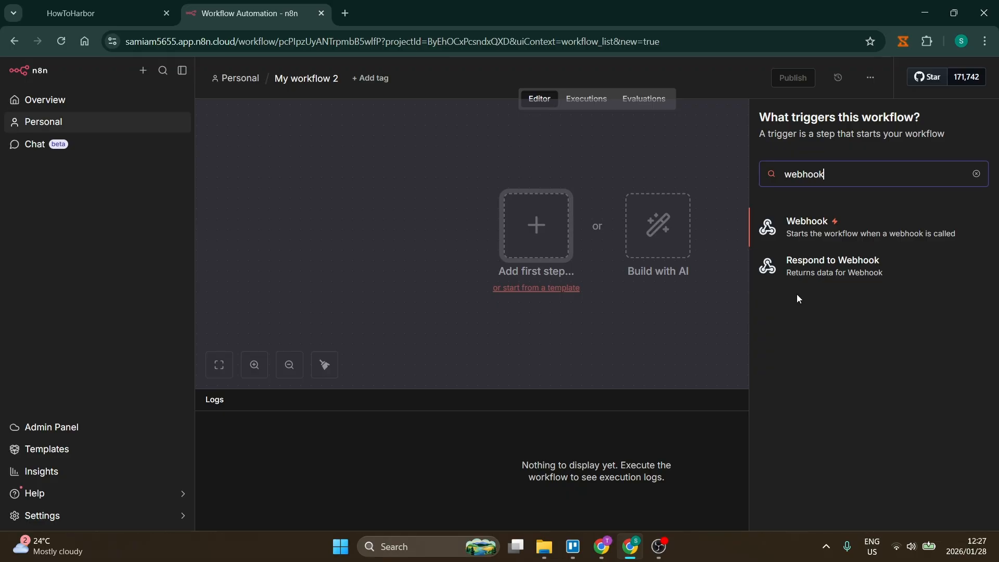
Step: Add a Webhook trigger to the n8n workflow with HTTP Method set to POST
{"action": "left_click", "coordinate": [824, 229]}
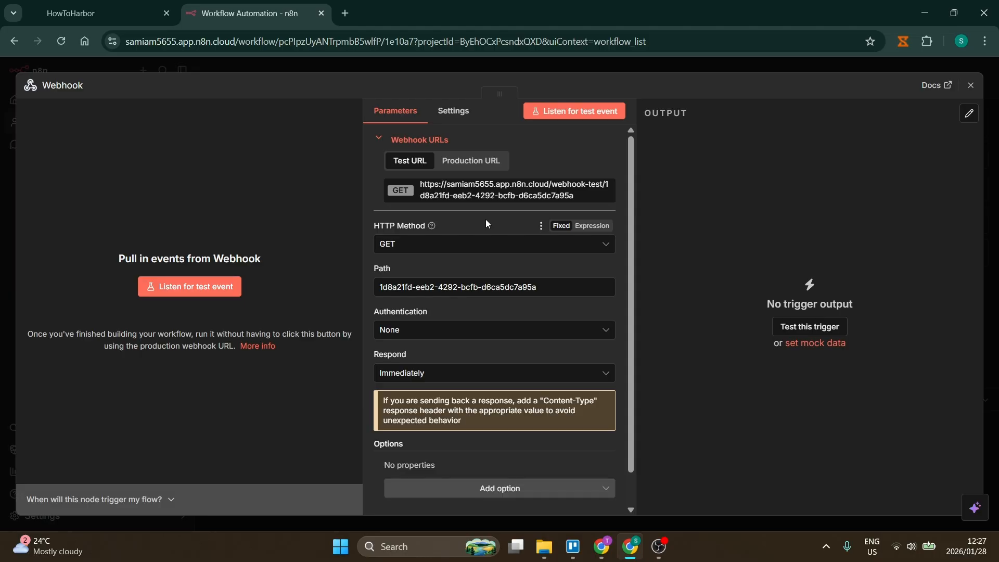
{"action": "left_click", "coordinate": [458, 244]}
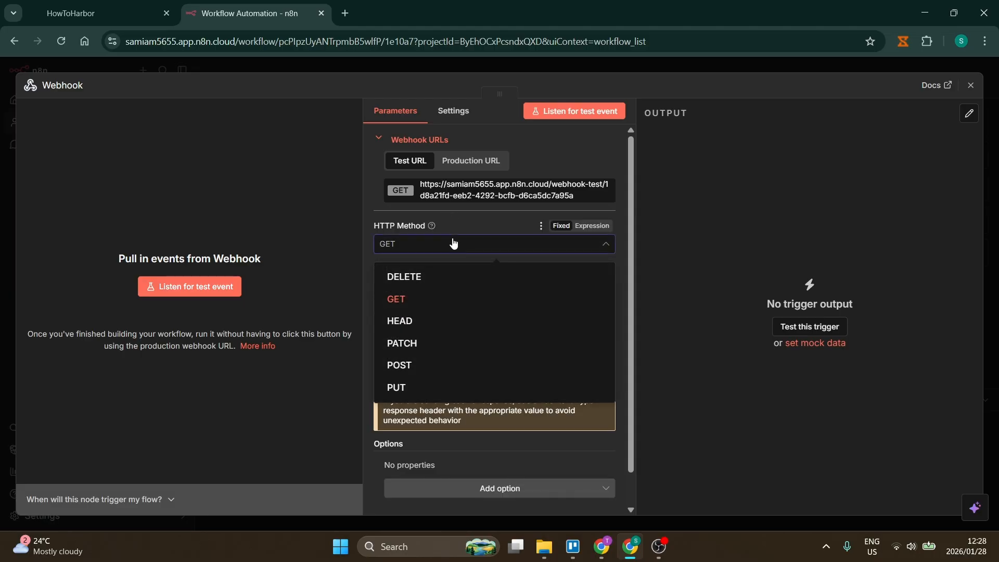
{"action": "left_click", "coordinate": [424, 369]}
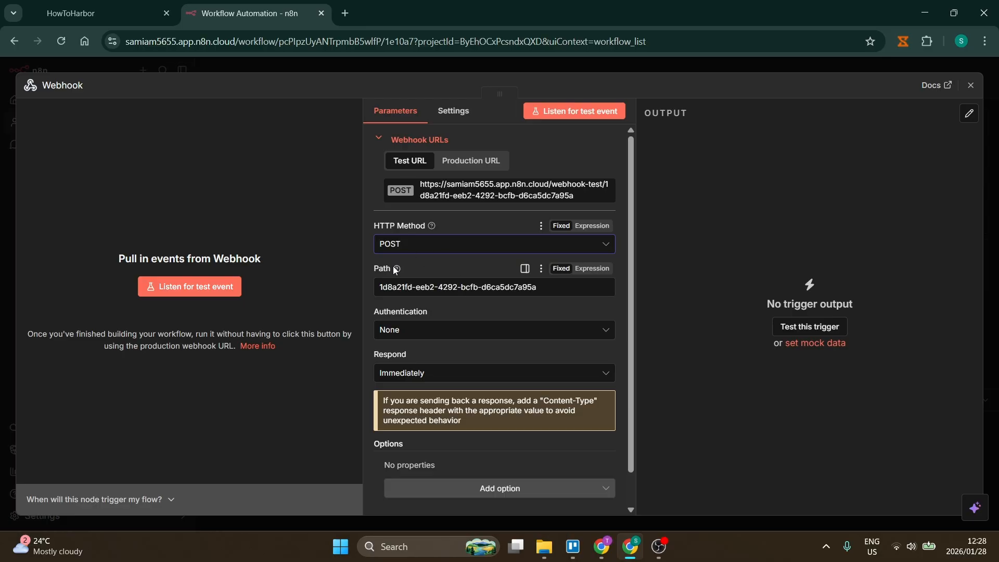
{"action": "mouse_move", "coordinate": [397, 270]}
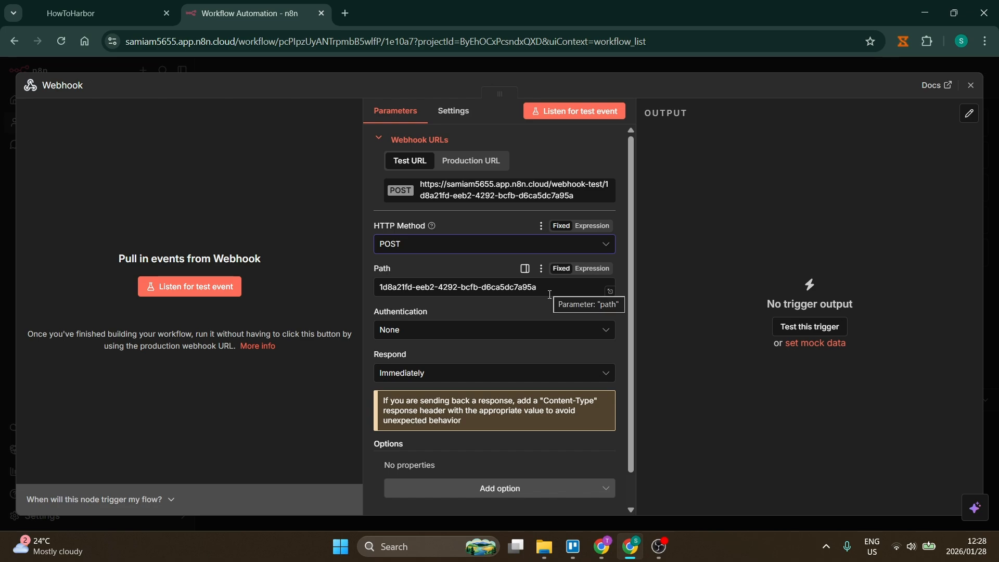
Step: Keep the webhook's authentication at None and copy its test URL
{"action": "left_click", "coordinate": [467, 329]}
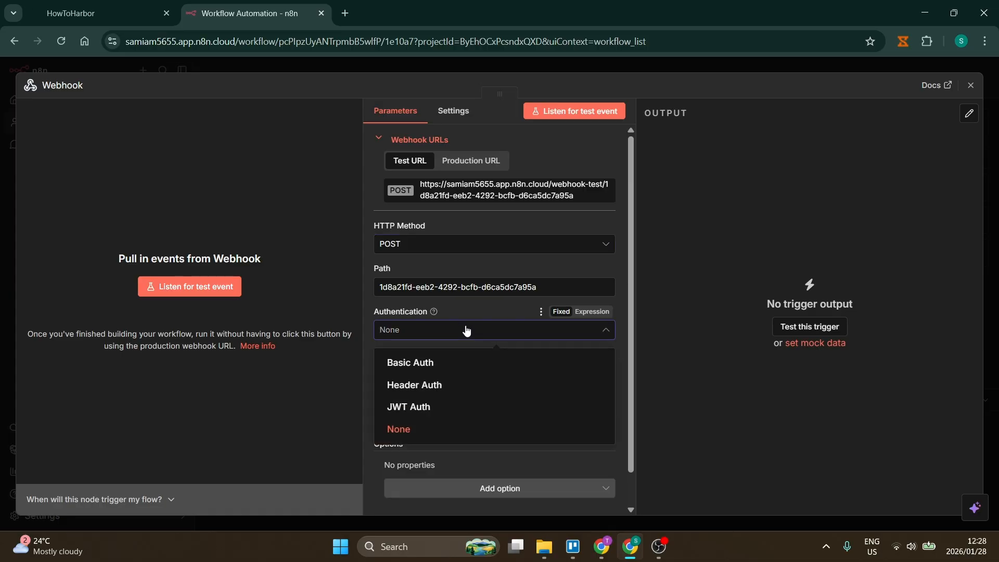
{"action": "left_click", "coordinate": [467, 329]}
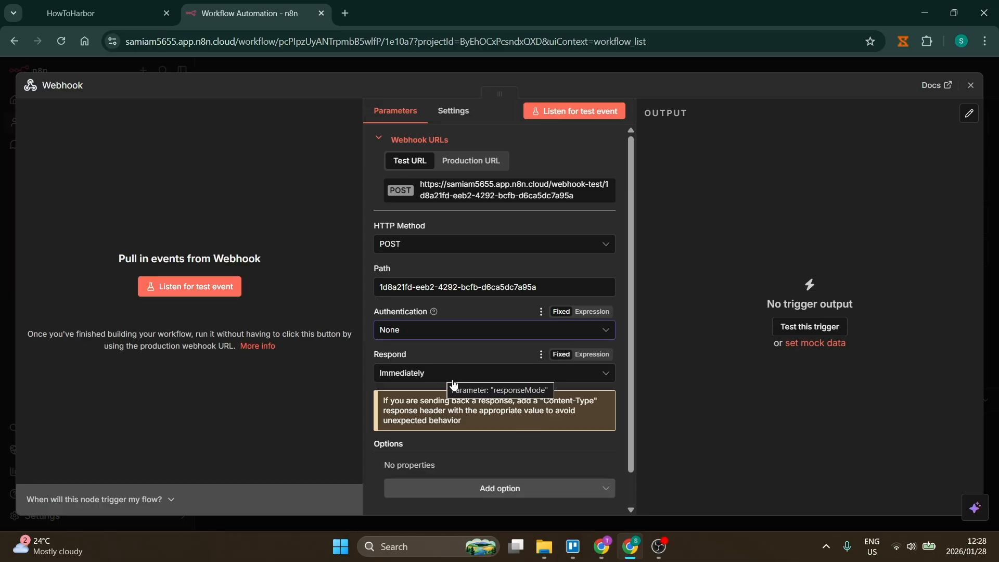
{"action": "scroll", "coordinate": [465, 454], "scroll_direction": "down", "scroll_amount": 1}
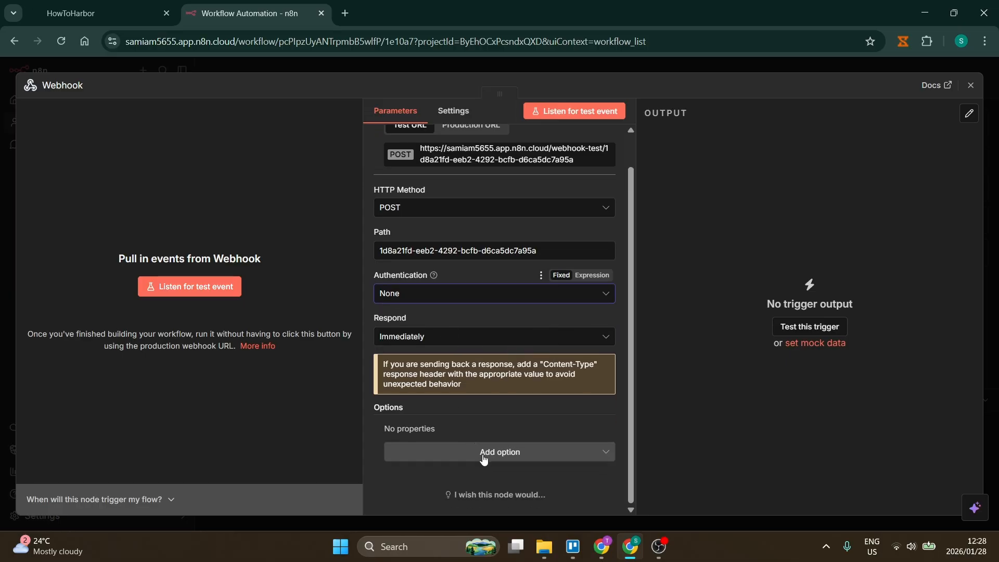
{"action": "scroll", "coordinate": [484, 459], "scroll_direction": "up", "scroll_amount": 1}
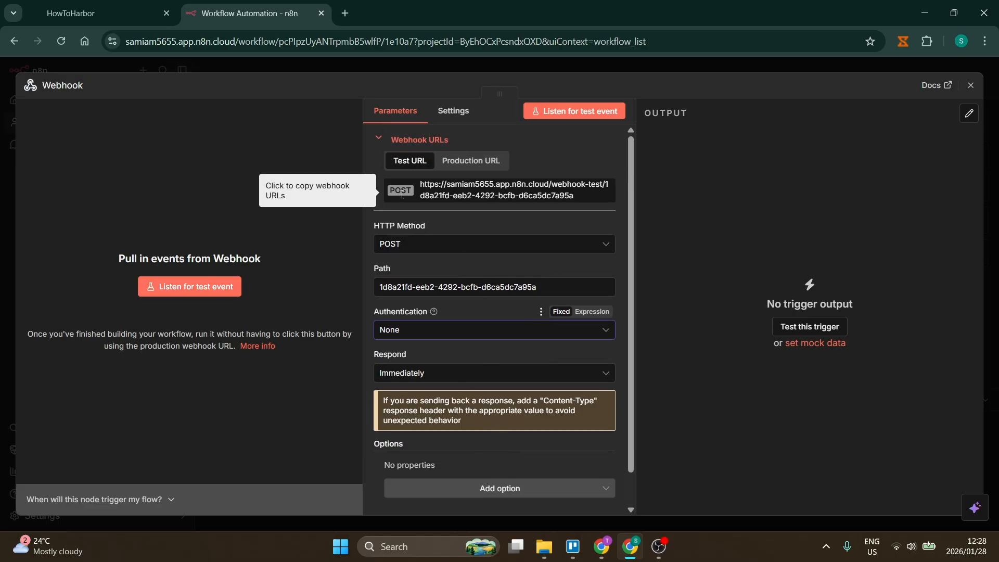
{"action": "left_click", "coordinate": [486, 201]}
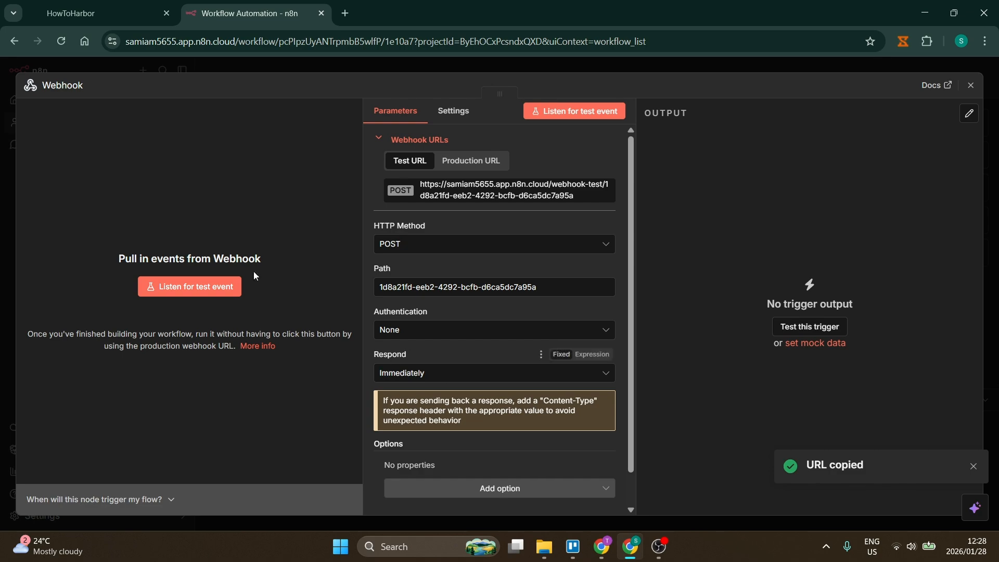
Step: Back in GoHighLevel, go to Automation and create a workflow using Start from Scratch
{"action": "left_click", "coordinate": [76, 22]}
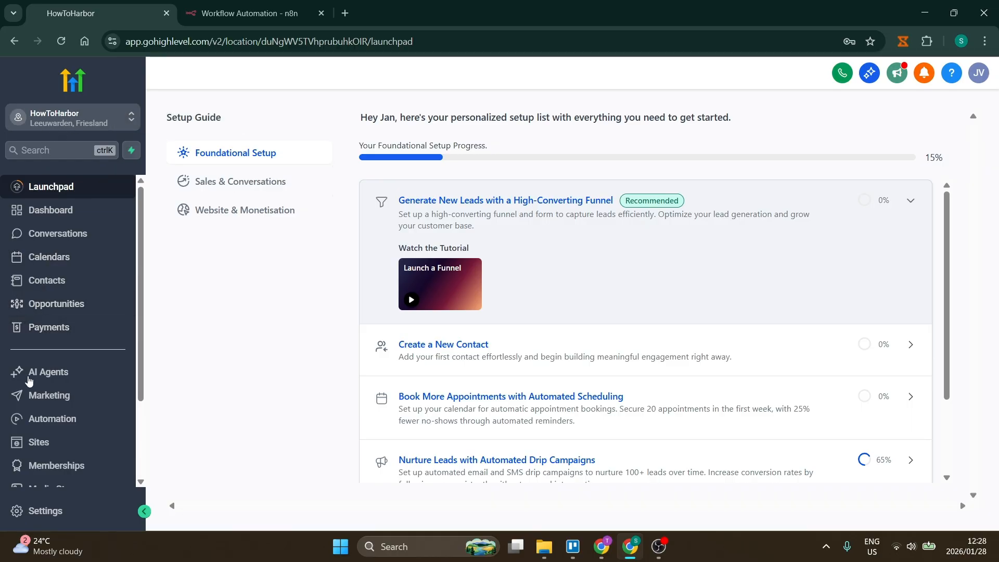
{"action": "left_click", "coordinate": [35, 418]}
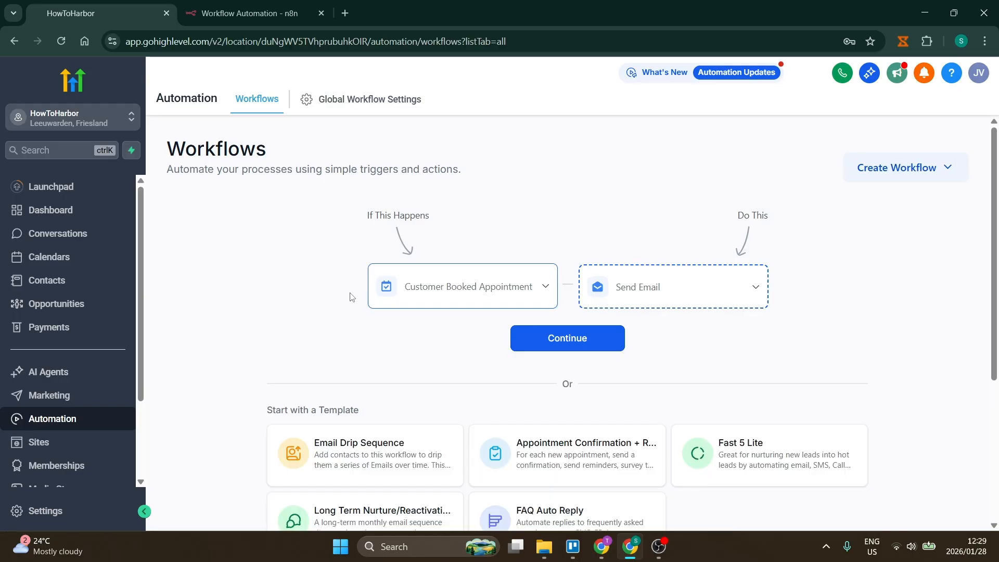
{"action": "left_click", "coordinate": [912, 166]}
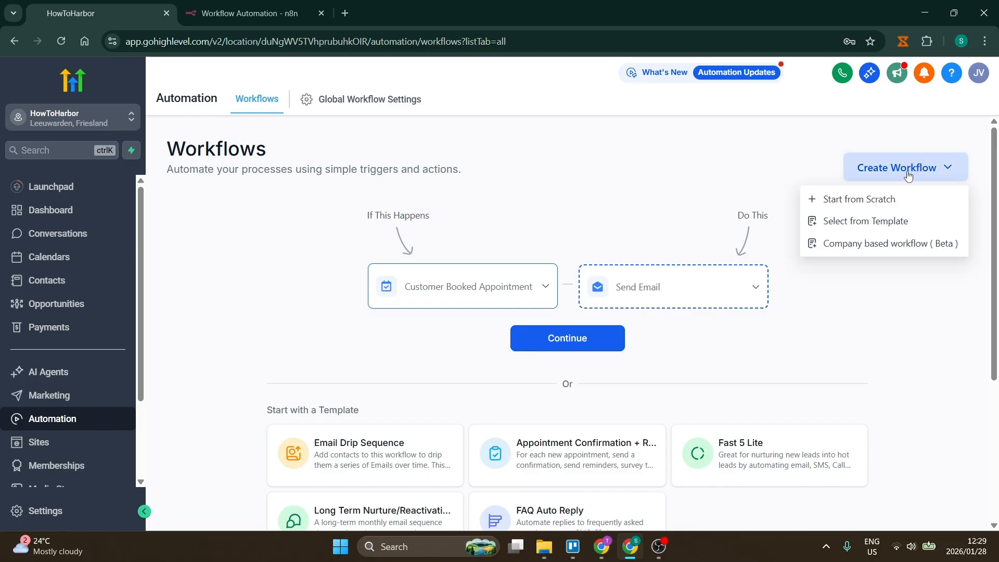
{"action": "left_click", "coordinate": [877, 201]}
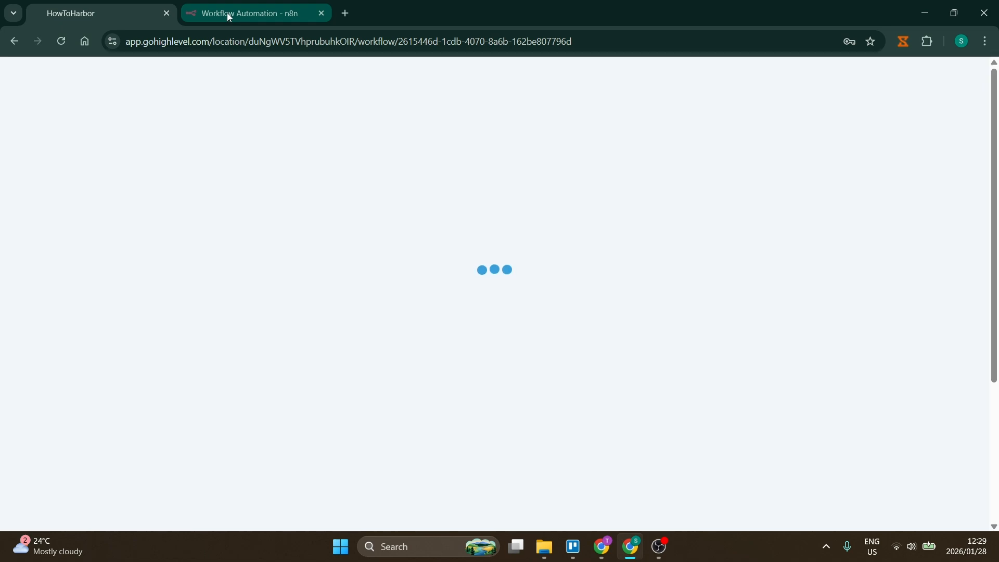
{"action": "left_click", "coordinate": [228, 13]}
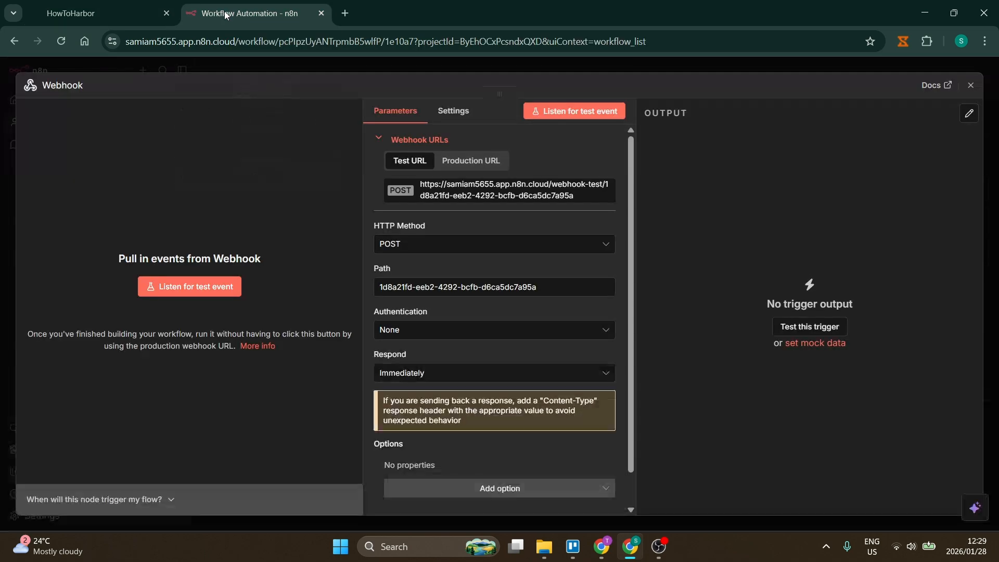
{"action": "left_click", "coordinate": [113, 13]}
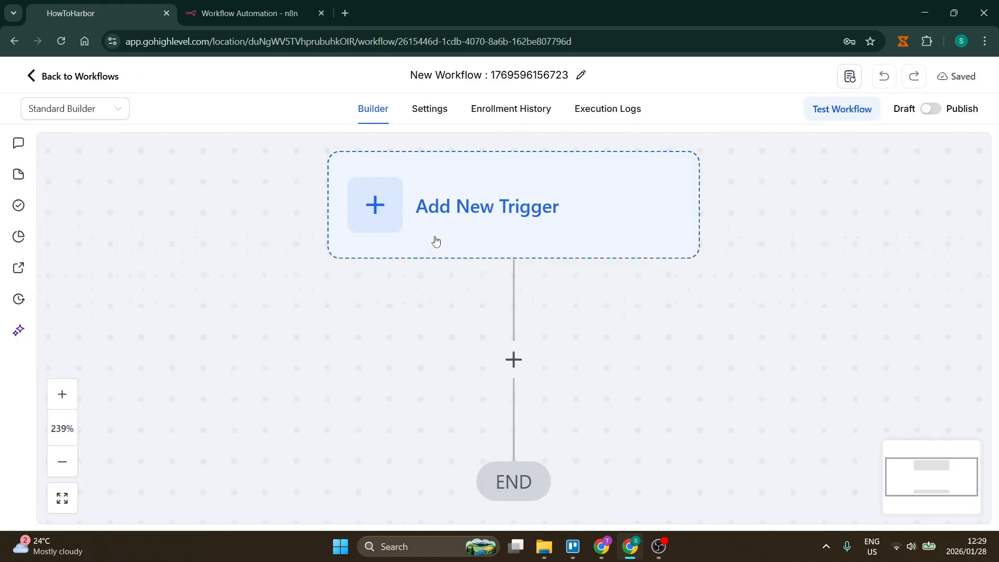
{"action": "scroll", "coordinate": [486, 269], "scroll_direction": "up", "scroll_amount": 1}
{"action": "scroll", "coordinate": [489, 271], "scroll_direction": "up", "scroll_amount": 3}
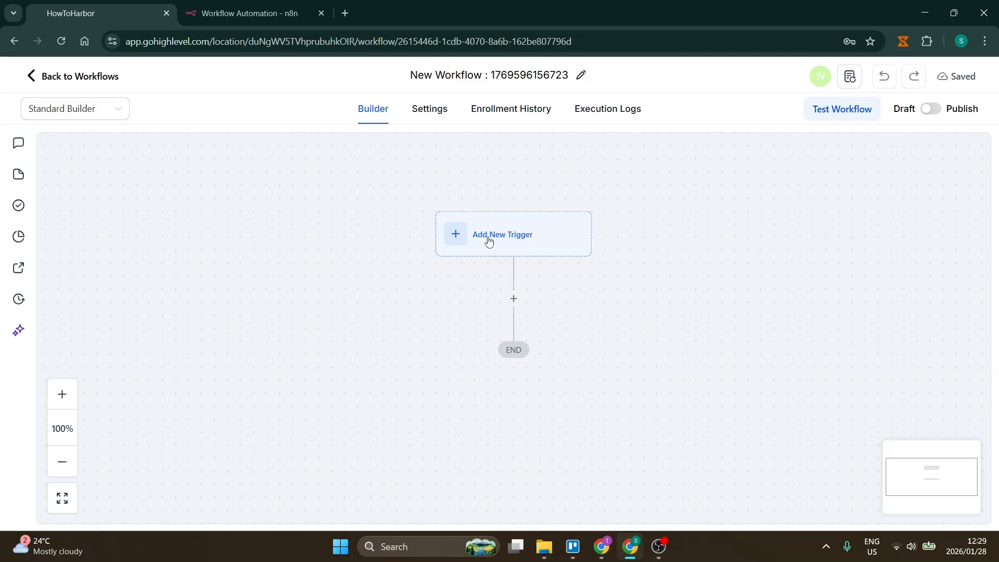
{"action": "left_click", "coordinate": [488, 240]}
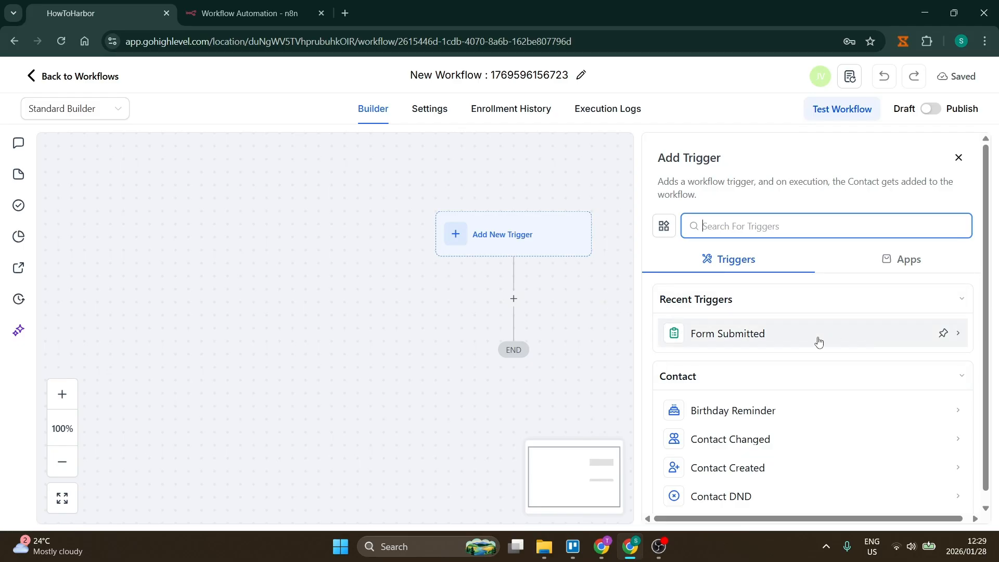
{"action": "scroll", "coordinate": [816, 342], "scroll_direction": "down", "scroll_amount": 3}
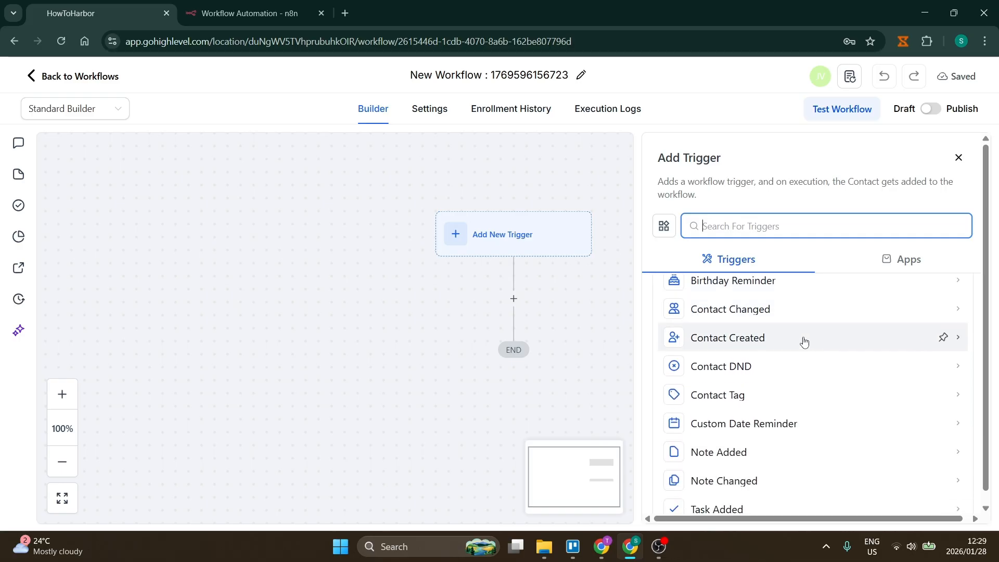
{"action": "scroll", "coordinate": [809, 325], "scroll_direction": "down", "scroll_amount": 5}
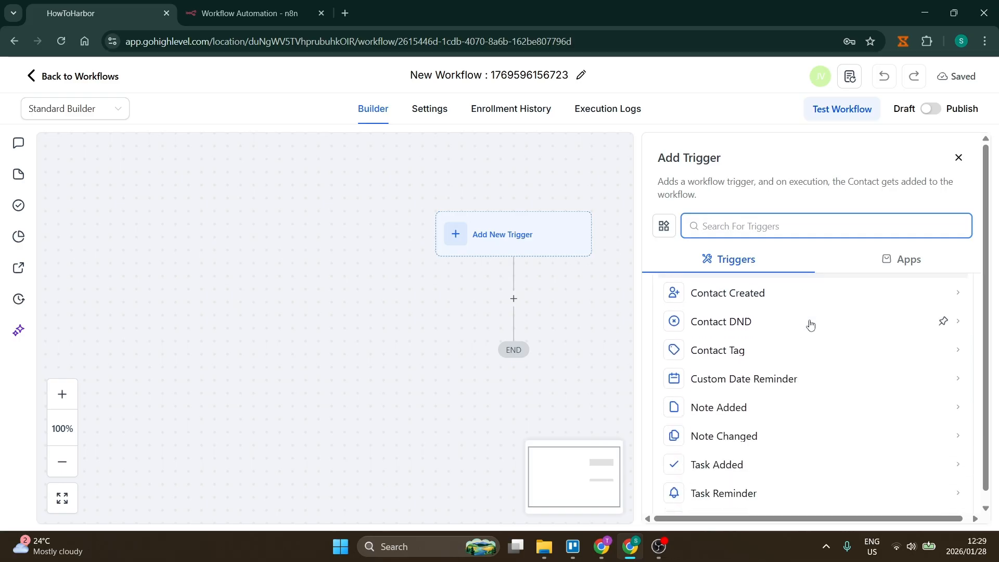
{"action": "scroll", "coordinate": [817, 337], "scroll_direction": "down", "scroll_amount": 8}
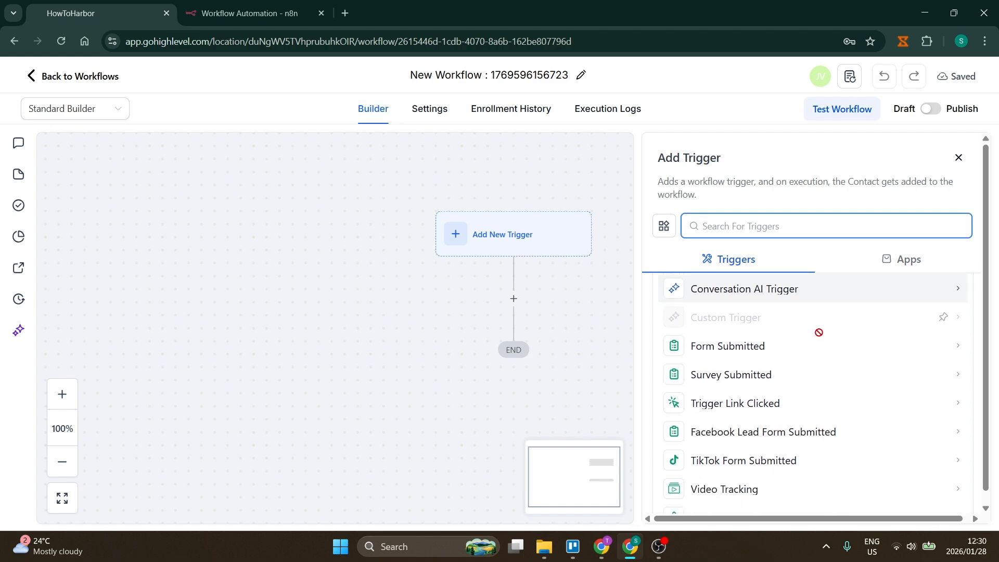
{"action": "scroll", "coordinate": [820, 337], "scroll_direction": "down", "scroll_amount": 18}
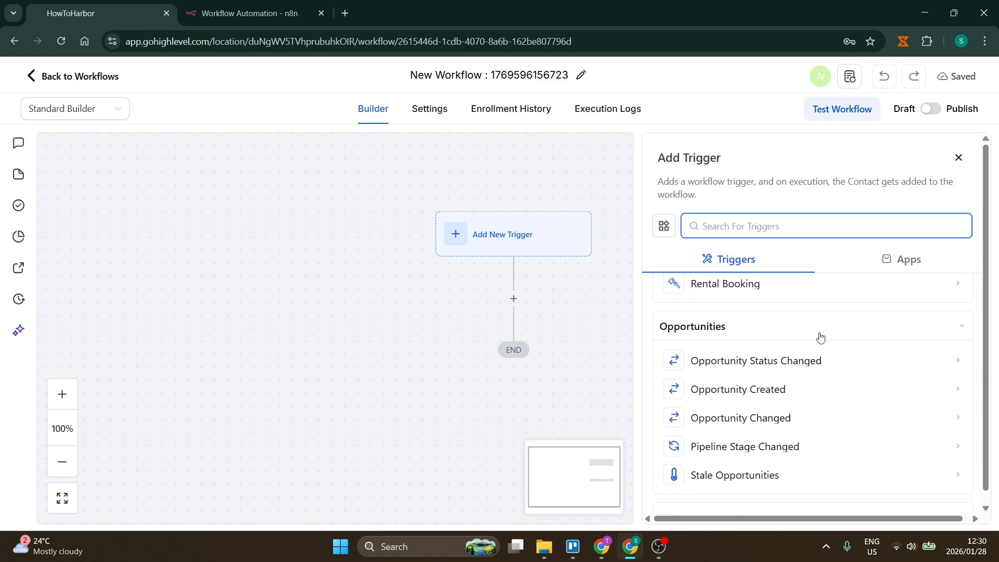
{"action": "scroll", "coordinate": [820, 337], "scroll_direction": "down", "scroll_amount": 20}
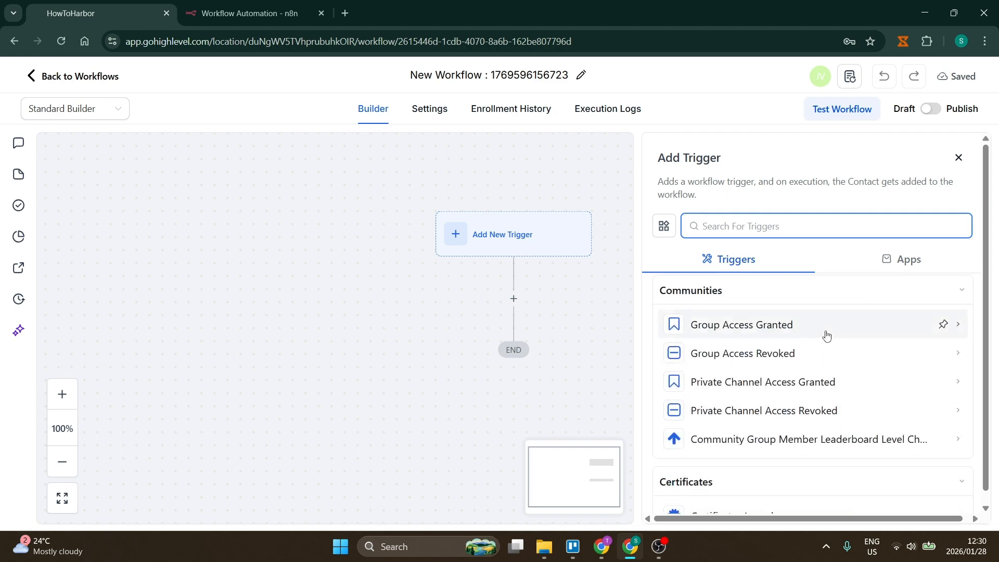
{"action": "scroll", "coordinate": [822, 344], "scroll_direction": "up", "scroll_amount": 20}
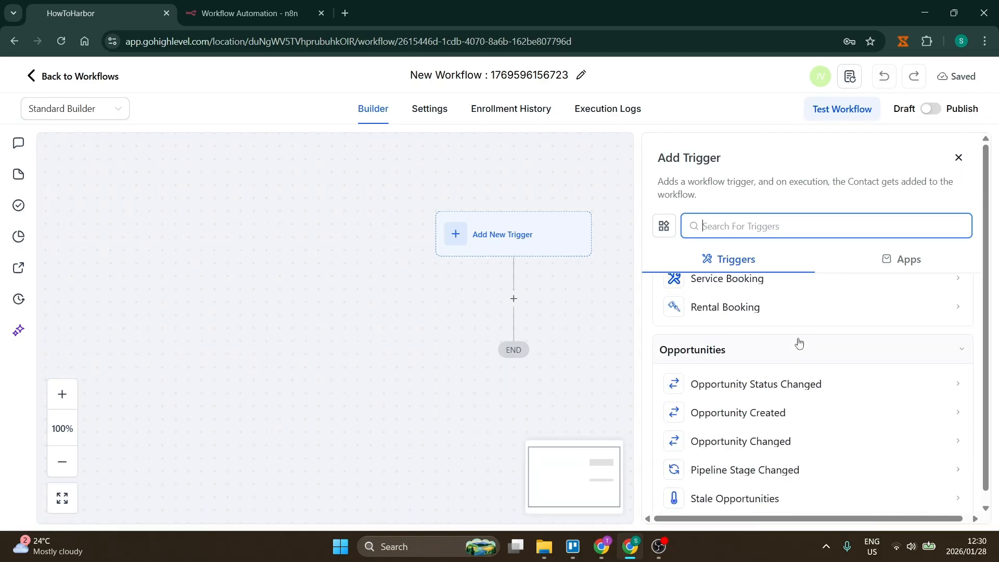
{"action": "scroll", "coordinate": [795, 341], "scroll_direction": "up", "scroll_amount": 12}
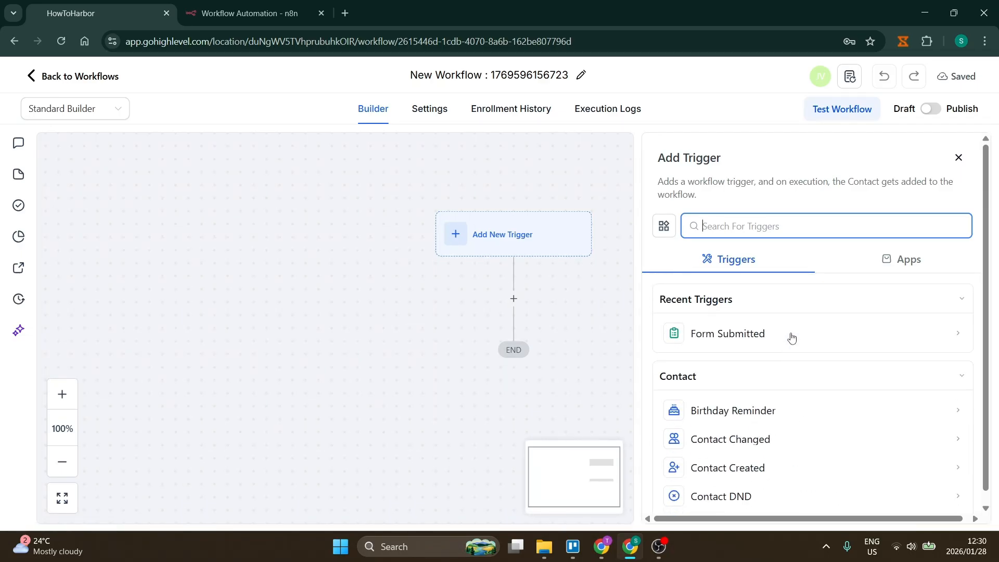
{"action": "scroll", "coordinate": [791, 338], "scroll_direction": "down", "scroll_amount": 1}
{"action": "scroll", "coordinate": [791, 338], "scroll_direction": "down", "scroll_amount": 2}
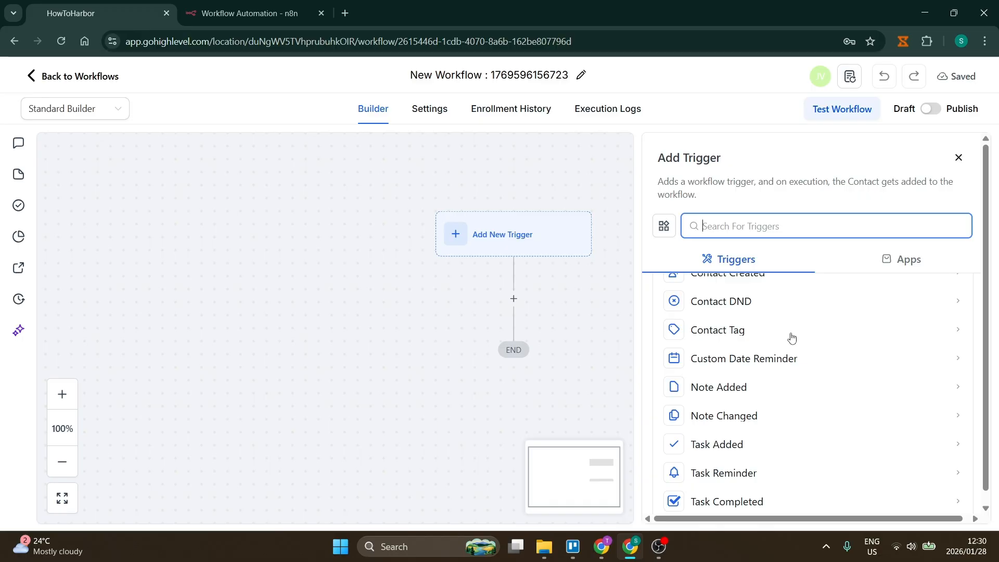
{"action": "scroll", "coordinate": [792, 339], "scroll_direction": "down", "scroll_amount": 2}
{"action": "scroll", "coordinate": [792, 338], "scroll_direction": "up", "scroll_amount": 4}
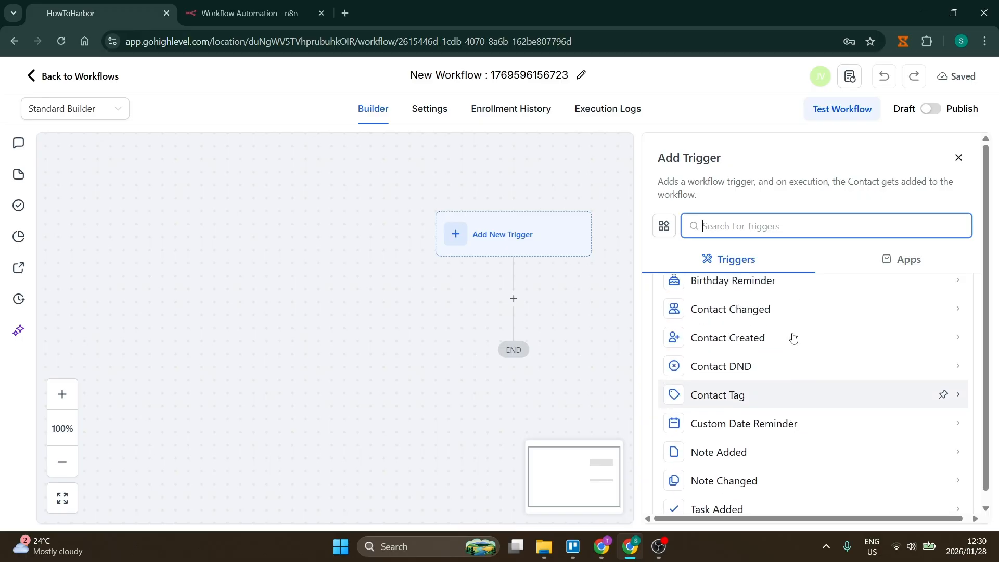
{"action": "scroll", "coordinate": [791, 339], "scroll_direction": "up", "scroll_amount": 2}
{"action": "scroll", "coordinate": [791, 339], "scroll_direction": "down", "scroll_amount": 2}
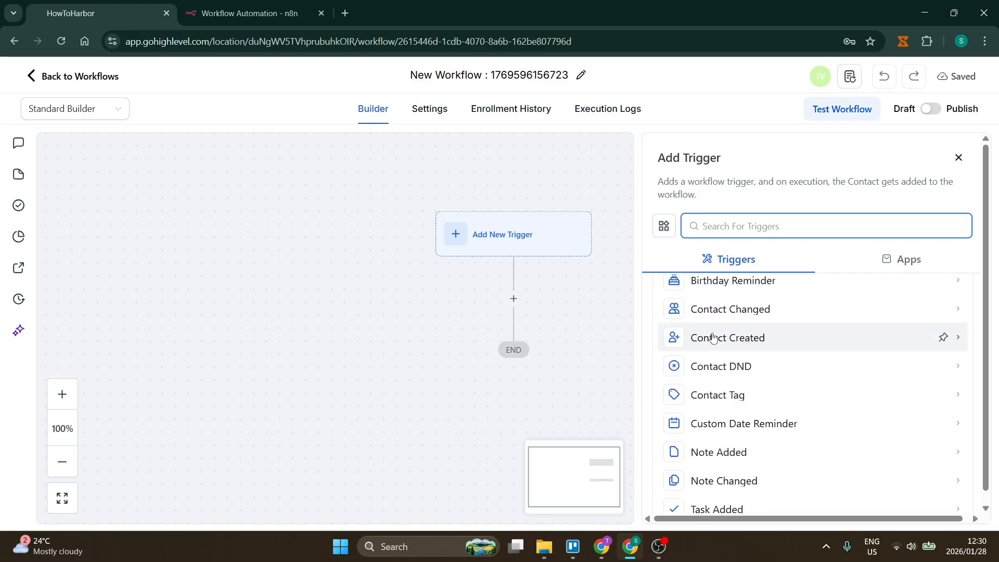
Step: Choose Contact Created as the trigger and start adding a filter condition
{"action": "left_click", "coordinate": [709, 343]}
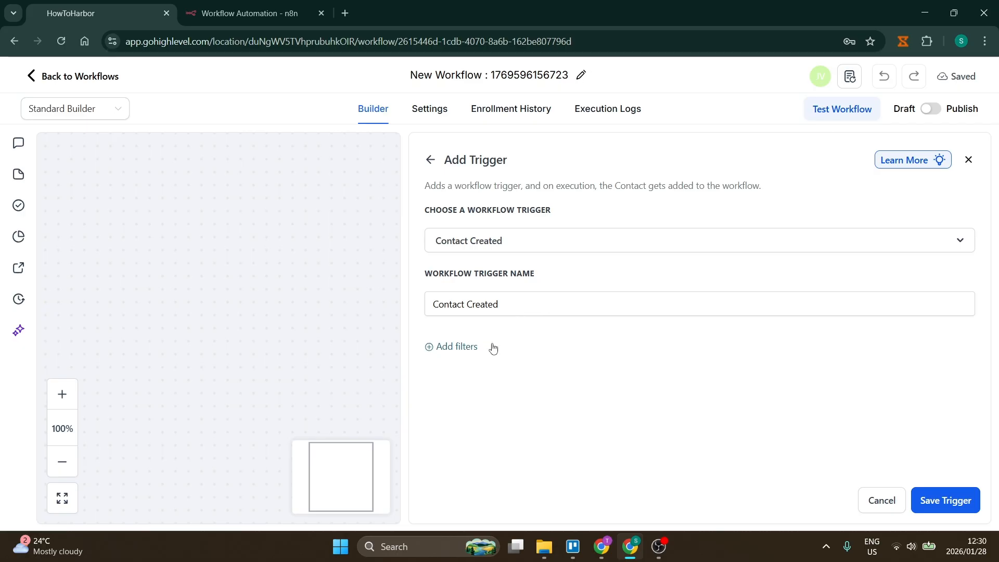
{"action": "left_click", "coordinate": [457, 349]}
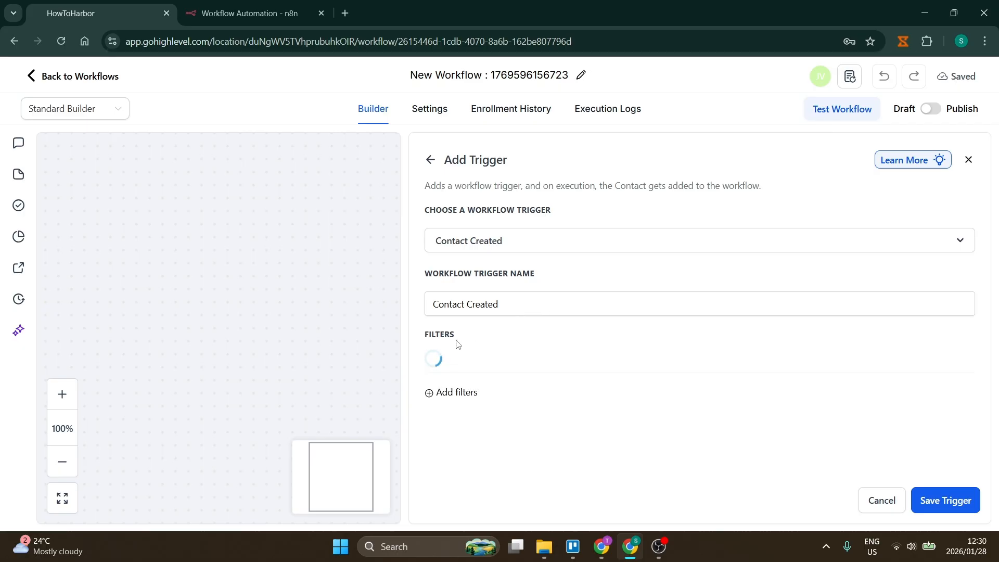
{"action": "left_click", "coordinate": [576, 364]}
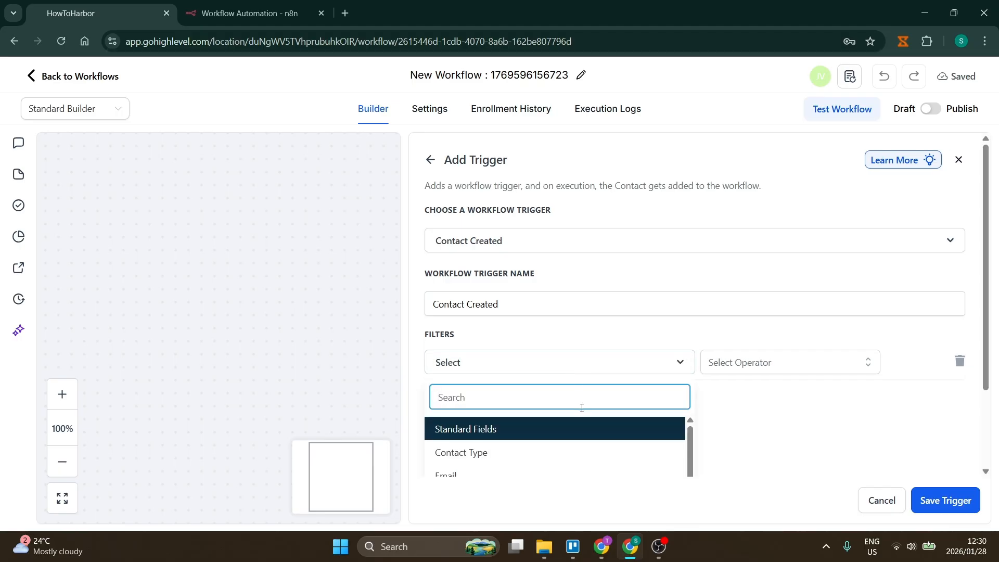
{"action": "scroll", "coordinate": [794, 424], "scroll_direction": "down", "scroll_amount": 2}
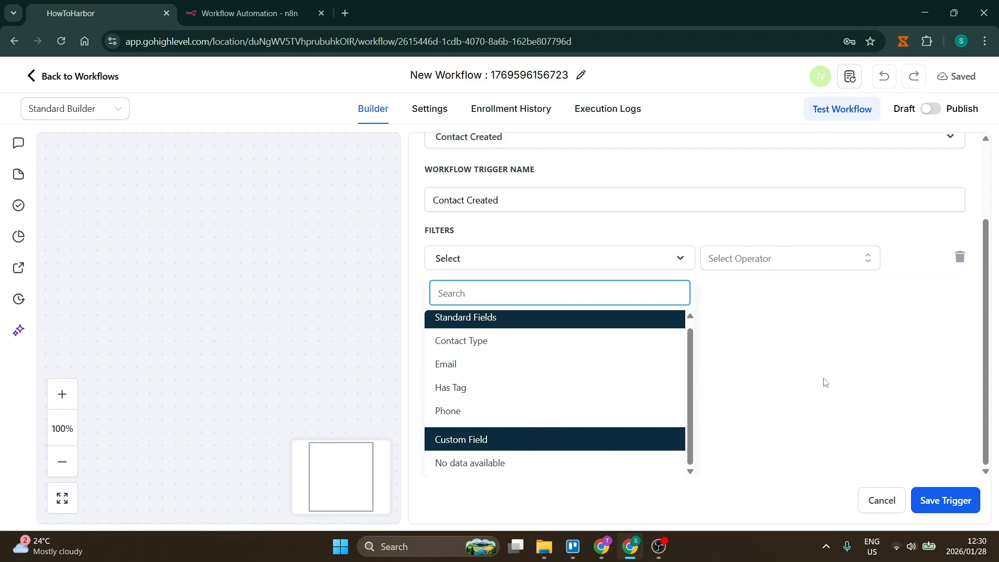
{"action": "left_click", "coordinate": [764, 320]}
{"action": "left_click", "coordinate": [765, 371]}
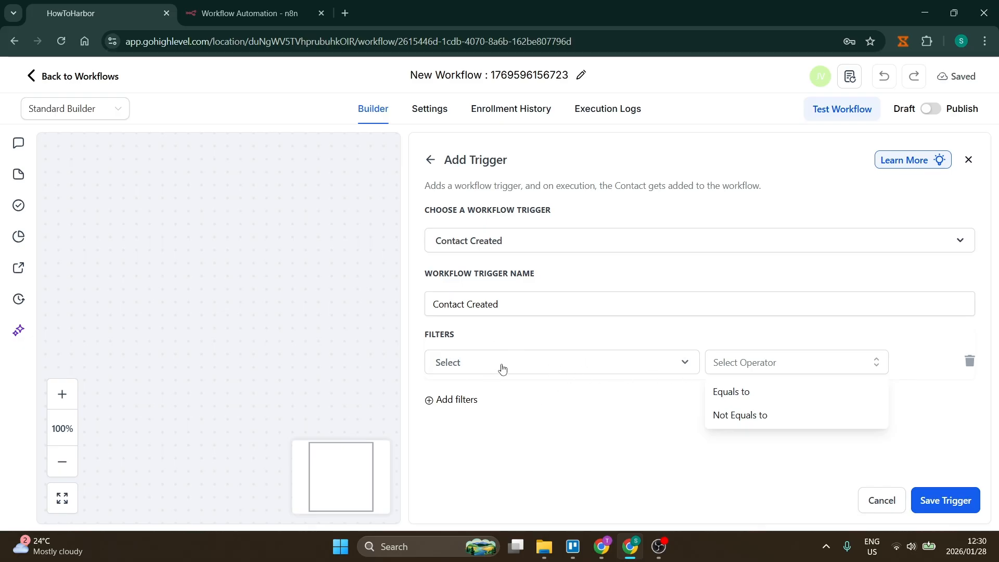
{"action": "left_click", "coordinate": [500, 366]}
{"action": "left_click", "coordinate": [733, 399]}
Step: Delete the empty filter row and save the Contact Created trigger without filters
{"action": "left_click", "coordinate": [814, 377]}
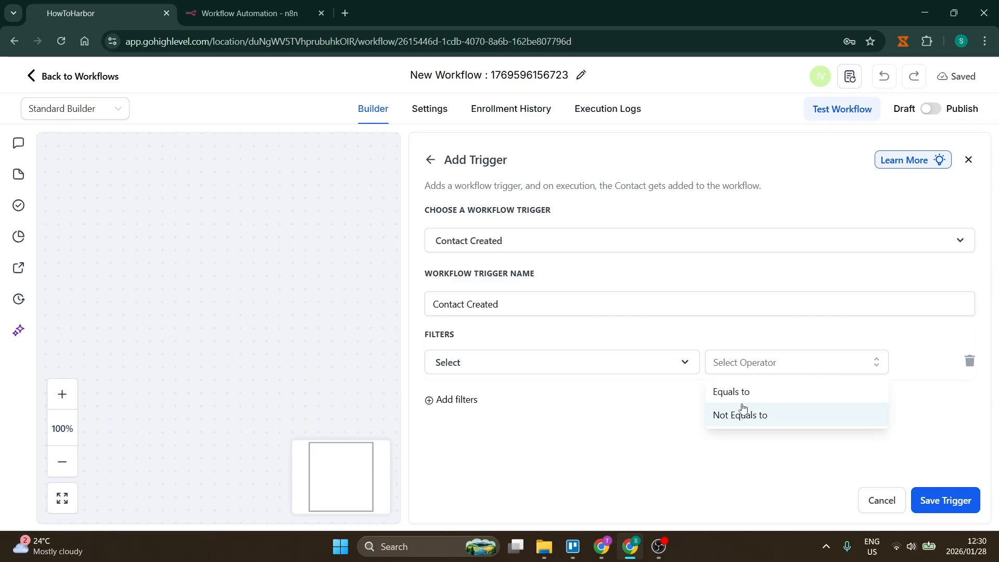
{"action": "left_click", "coordinate": [903, 408]}
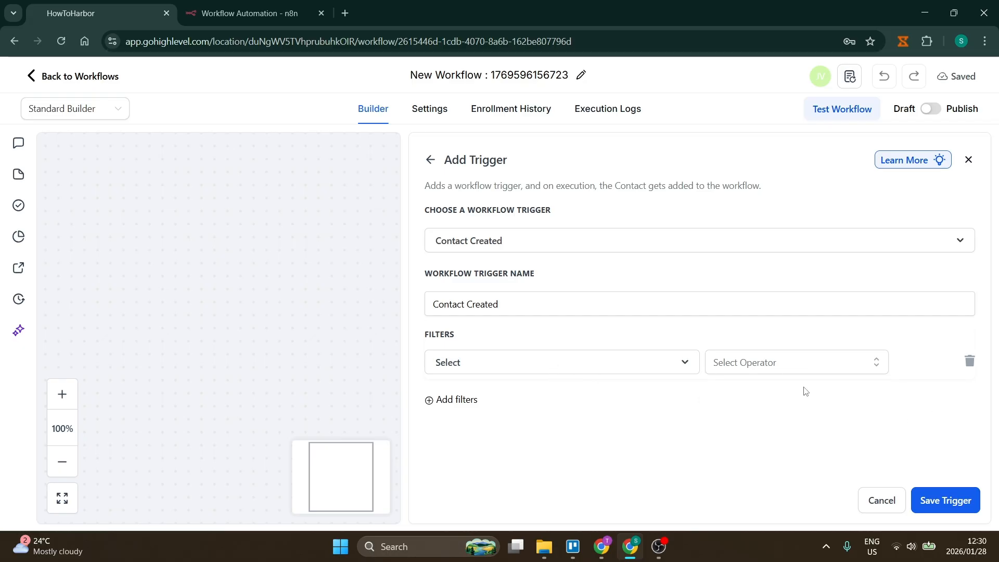
{"action": "left_click", "coordinate": [560, 369]}
{"action": "scroll", "coordinate": [540, 432], "scroll_direction": "down", "scroll_amount": 2}
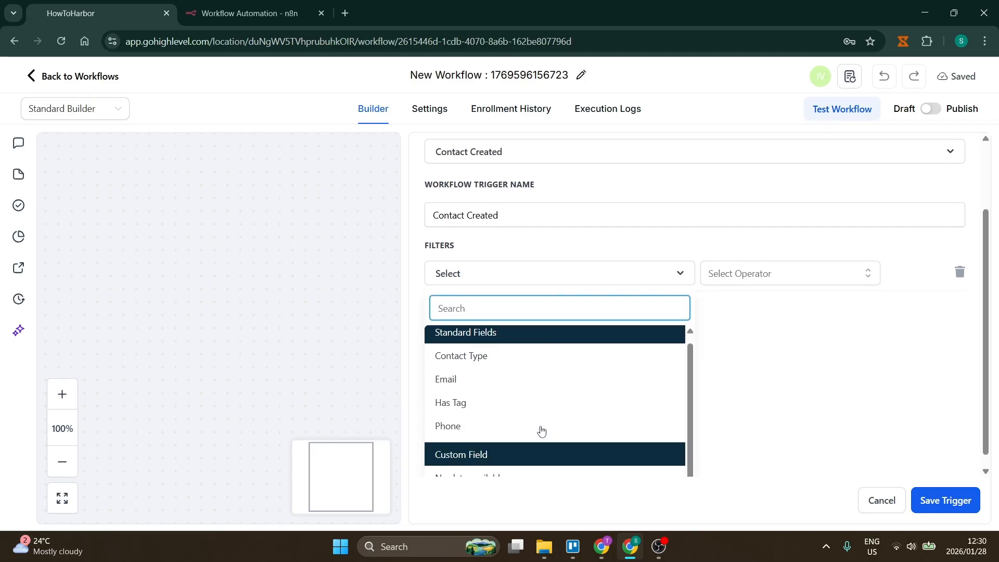
{"action": "left_click", "coordinate": [720, 377]}
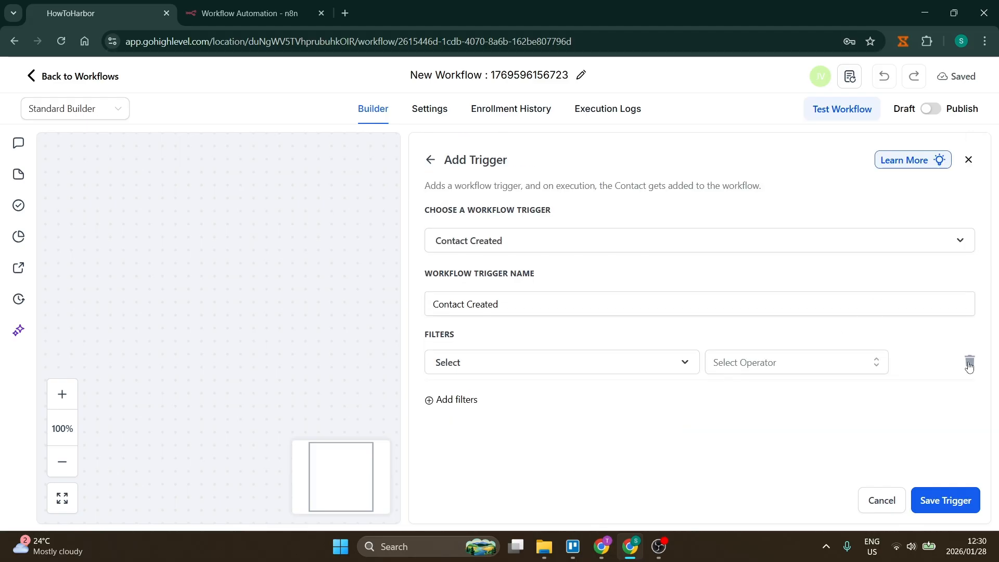
{"action": "left_click", "coordinate": [968, 365]}
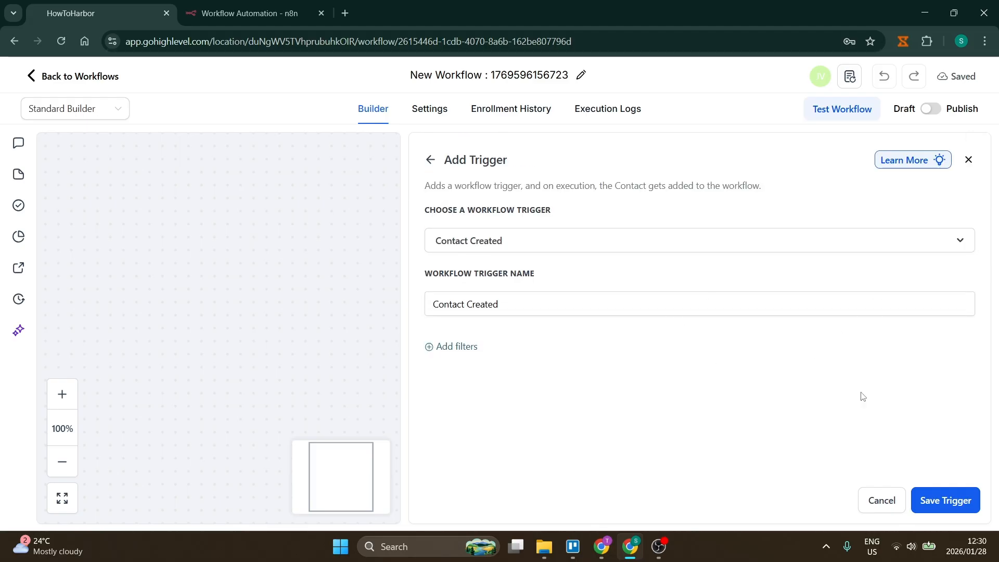
{"action": "left_click", "coordinate": [943, 503]}
{"action": "left_click", "coordinate": [944, 503]}
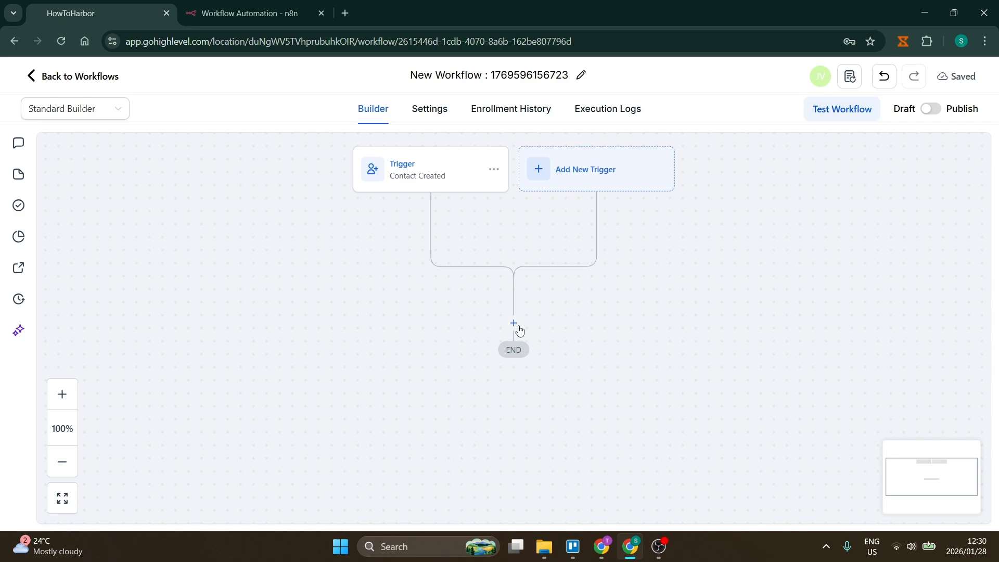
Step: Add a step after the trigger, search the actions for webhook, and choose Webhook
{"action": "left_click", "coordinate": [514, 323]}
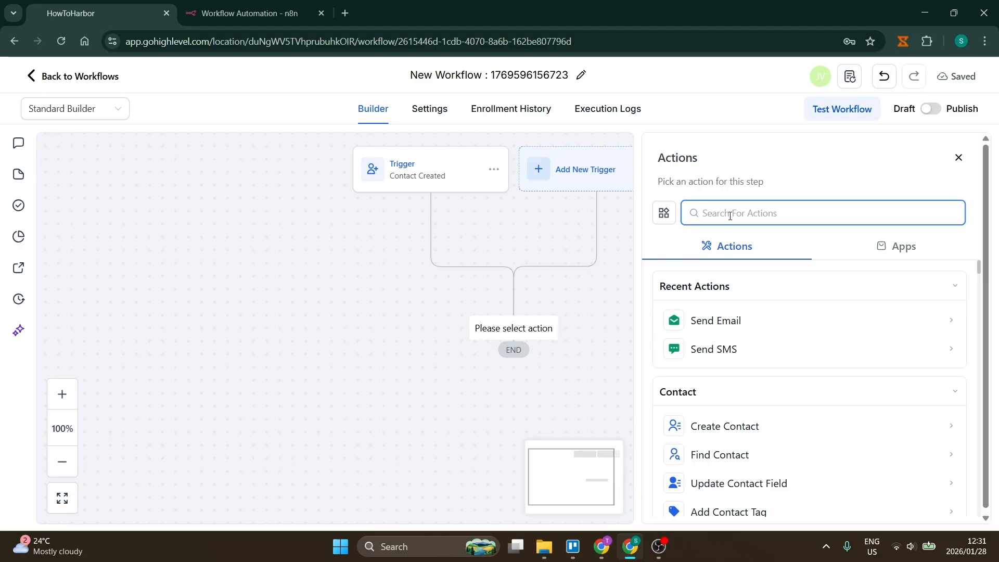
{"action": "type", "text": "webhop"}
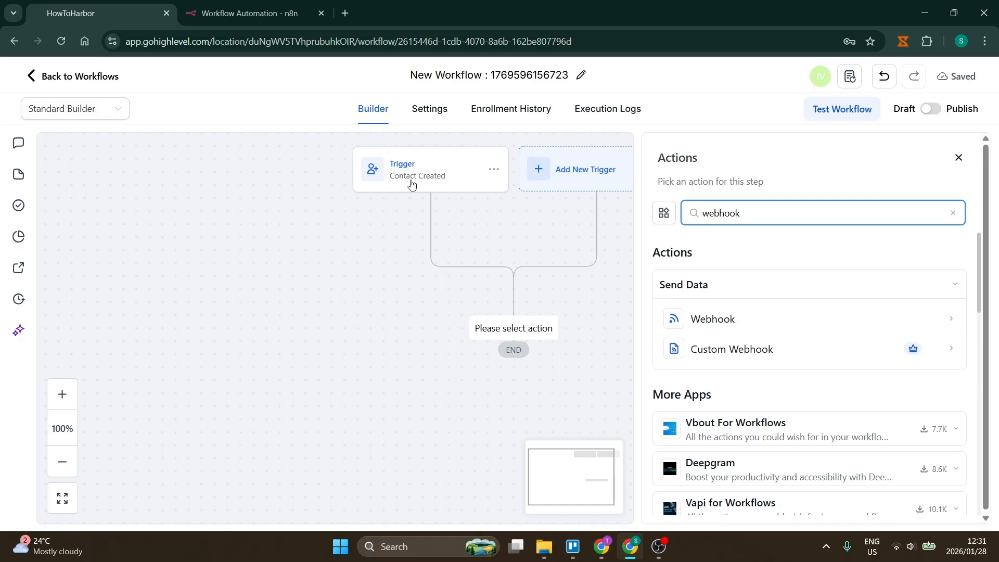
{"action": "left_click", "coordinate": [709, 319]}
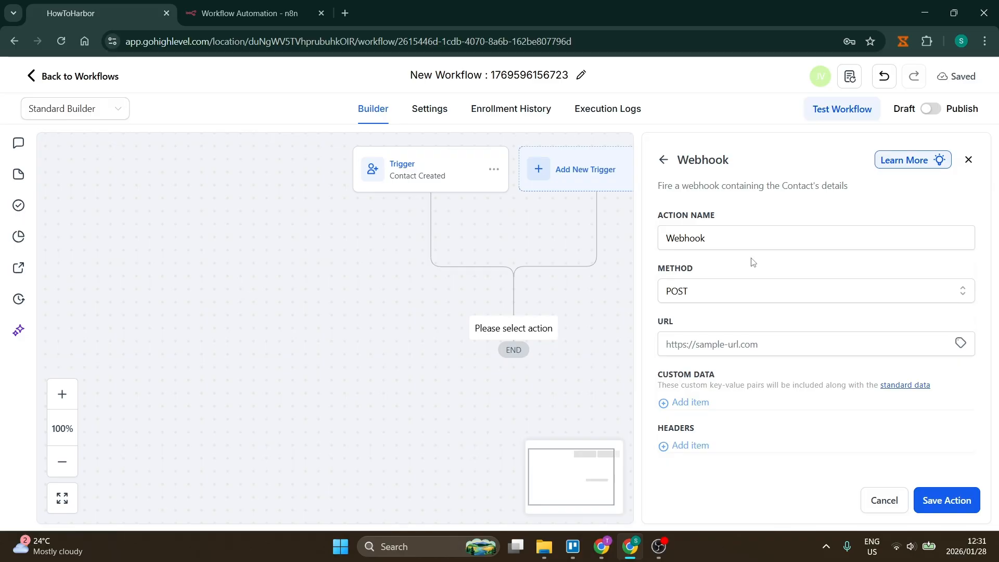
Step: Keep POST as the Webhook action's request method
{"action": "left_click", "coordinate": [245, 13]}
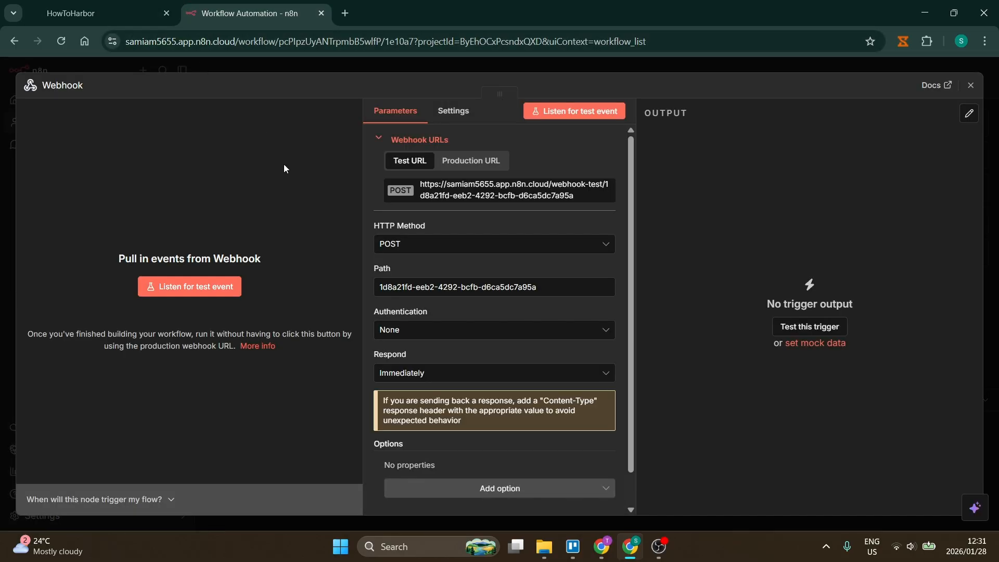
{"action": "left_click", "coordinate": [84, 14]}
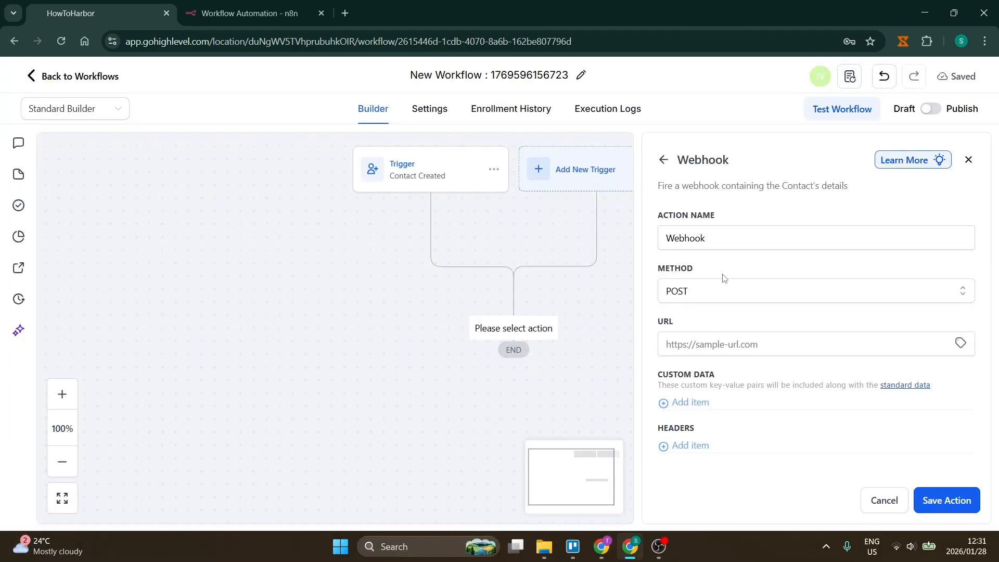
{"action": "left_click", "coordinate": [727, 298]}
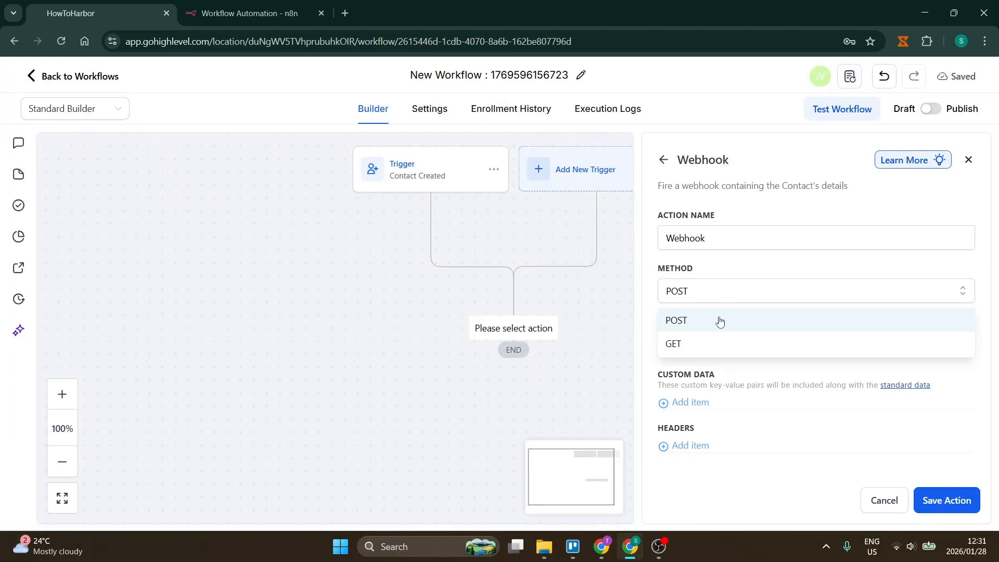
{"action": "left_click", "coordinate": [718, 319]}
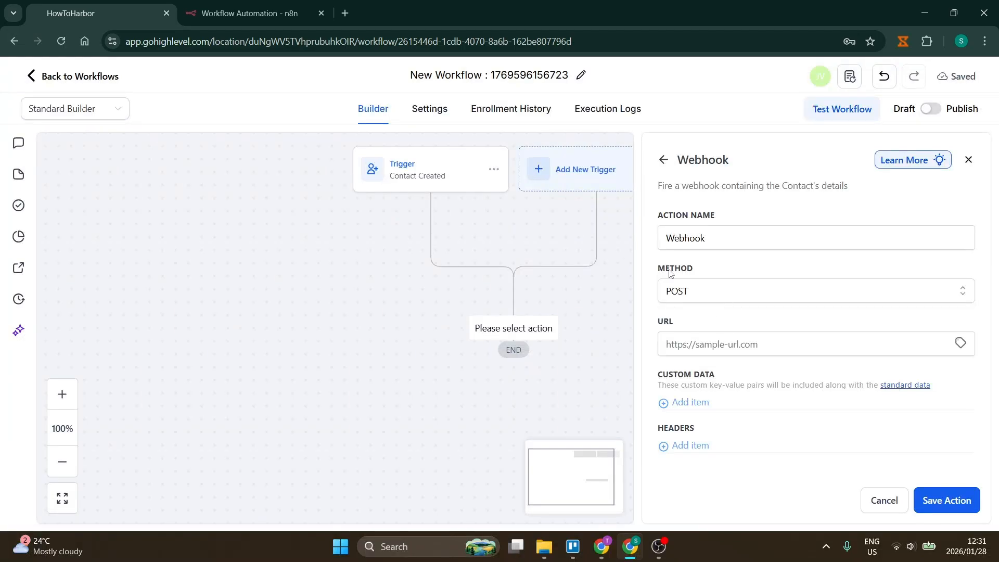
Step: Paste the n8n test webhook URL into the URL field and save the Webhook action
{"action": "left_click", "coordinate": [267, 16]}
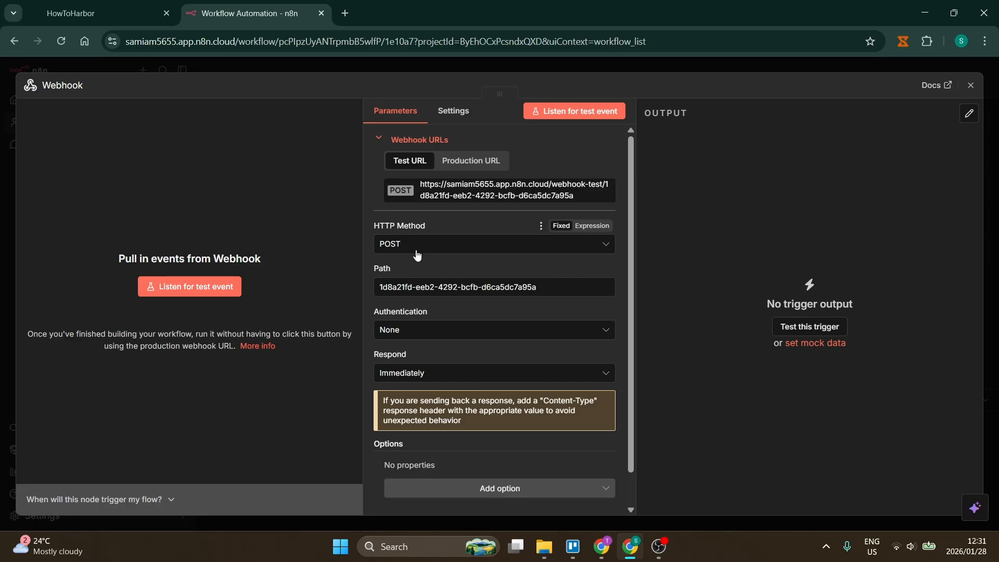
{"action": "key", "text": "ctrl+shift+Tab"}
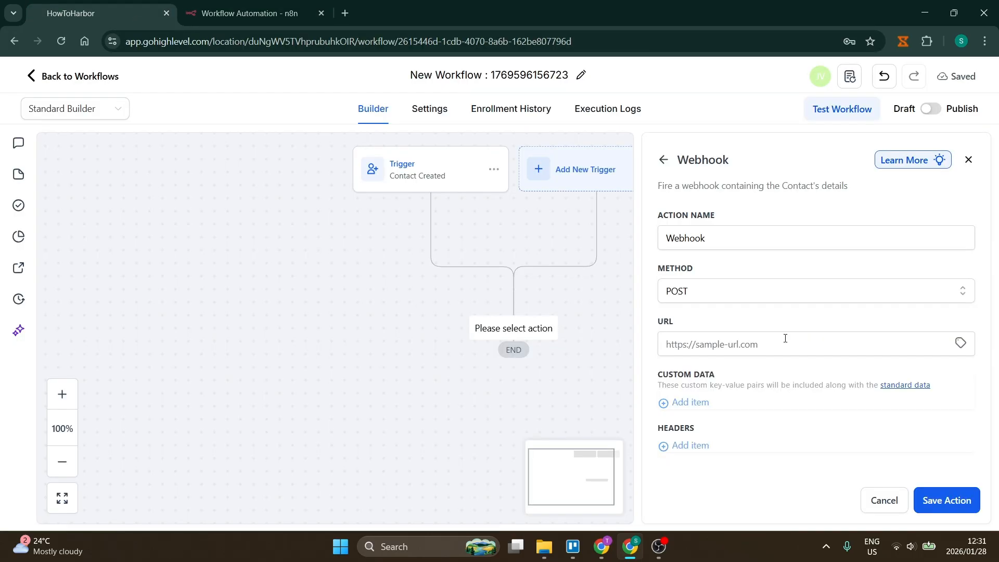
{"action": "left_click", "coordinate": [784, 342]}
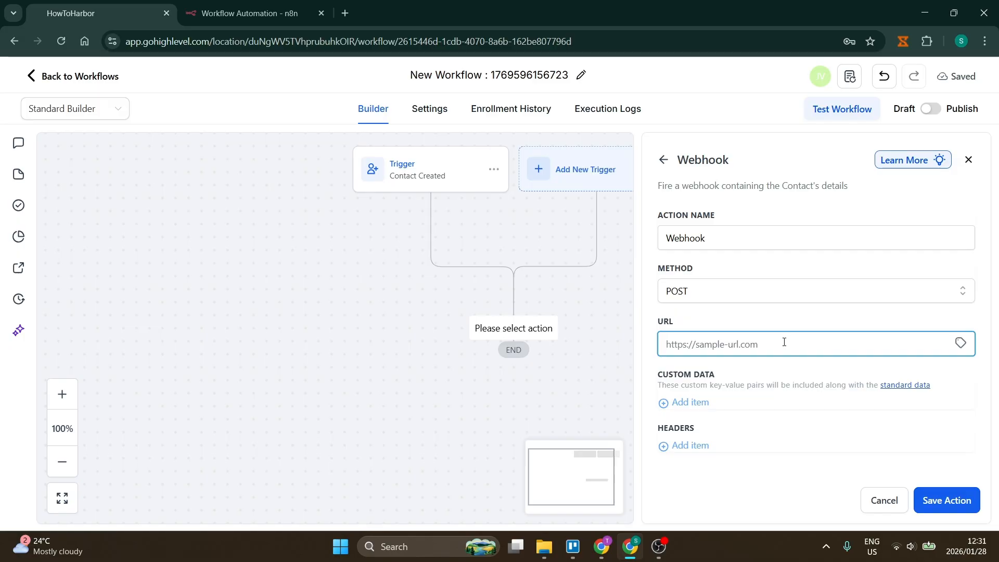
{"action": "left_click", "coordinate": [275, 14]}
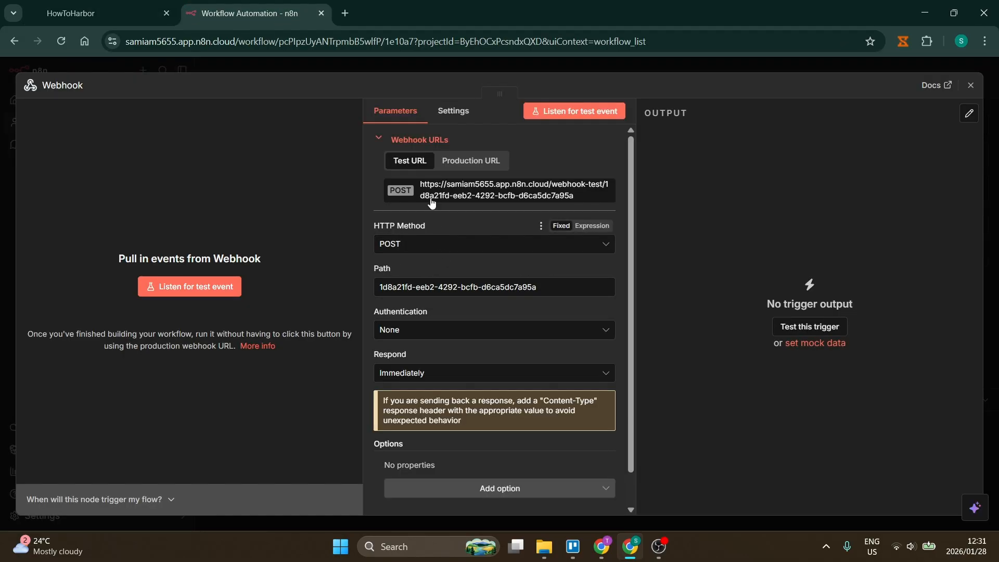
{"action": "key", "text": "ctrl+shift+Tab"}
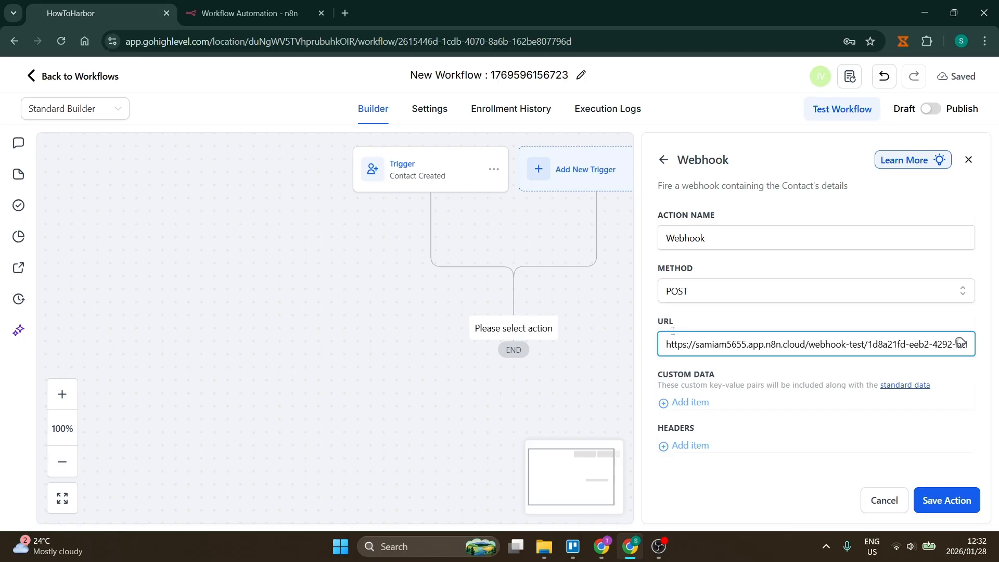
{"action": "left_click", "coordinate": [791, 421]}
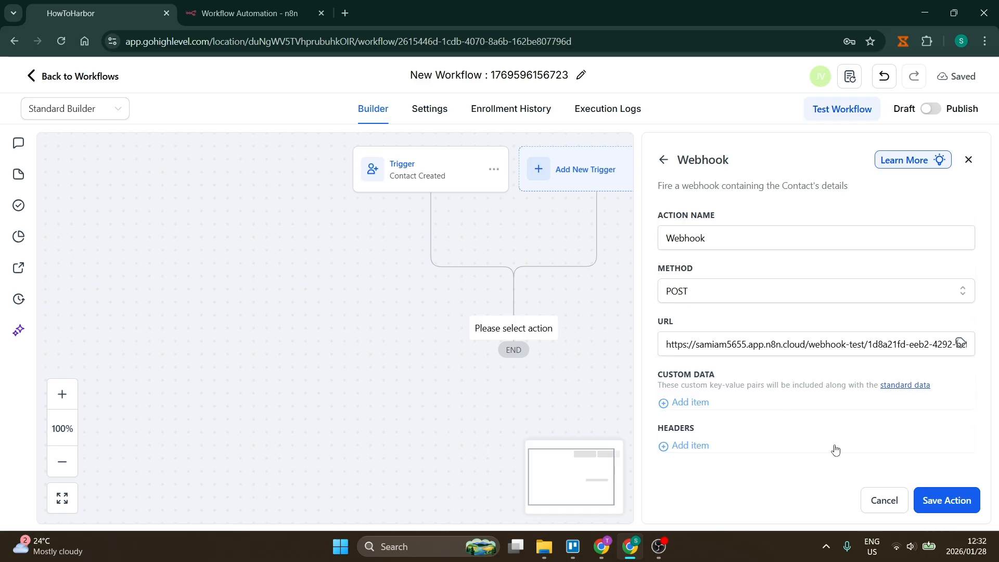
{"action": "left_click", "coordinate": [952, 499]}
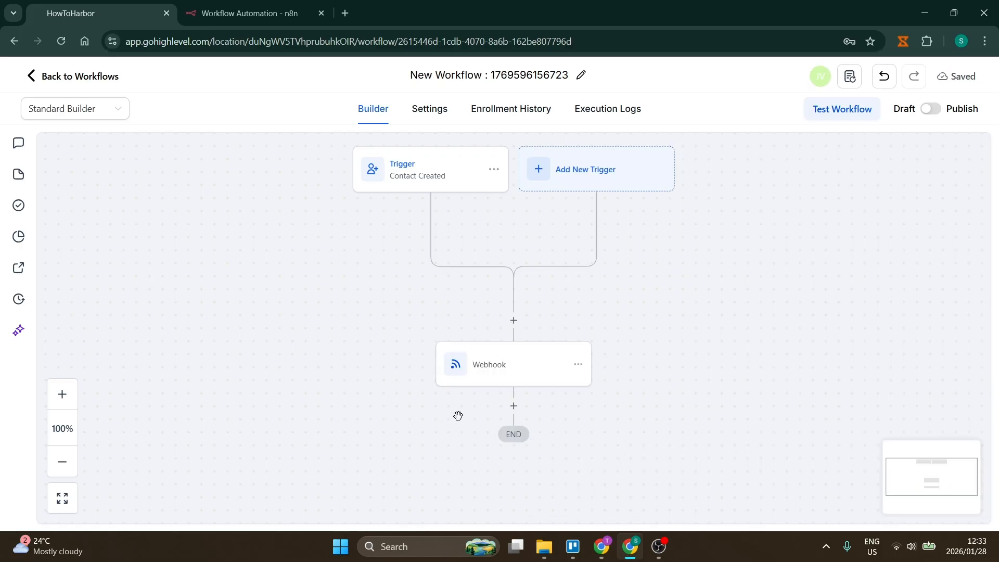
Step: Set n8n's Webhook node to listen for a test event, then go back to the GoHighLevel builder
{"action": "left_click", "coordinate": [249, 16]}
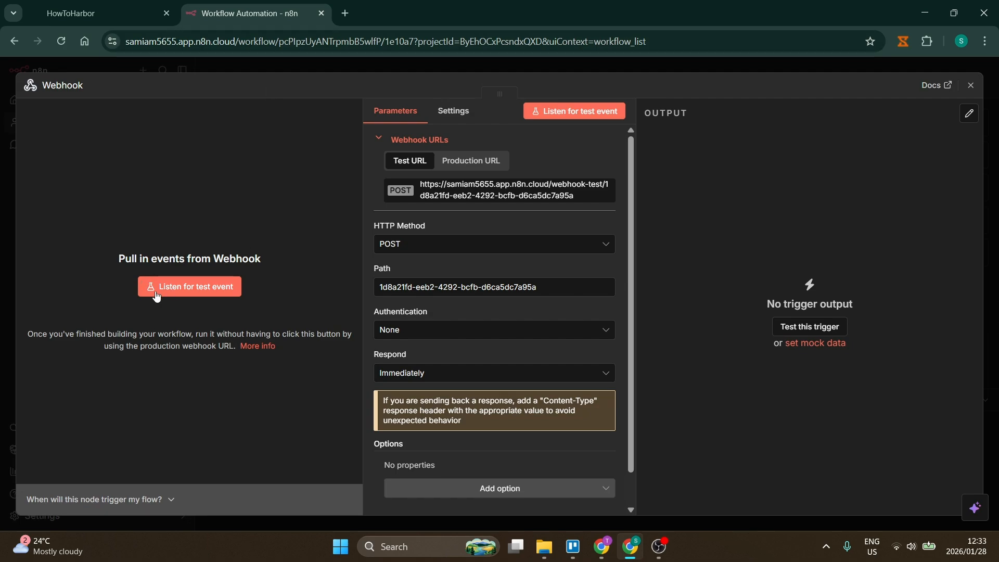
{"action": "left_click", "coordinate": [197, 291]}
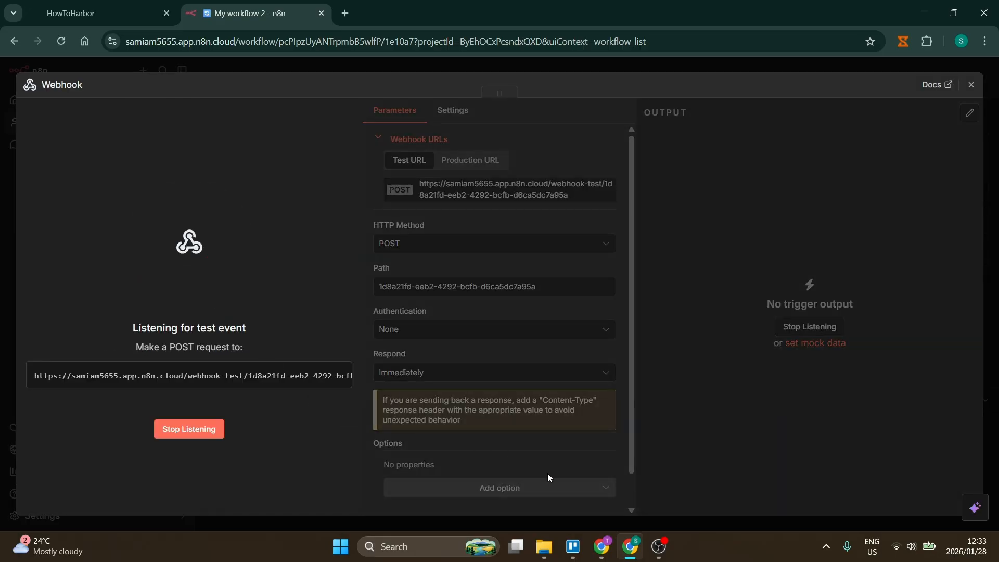
{"action": "left_click", "coordinate": [105, 16]}
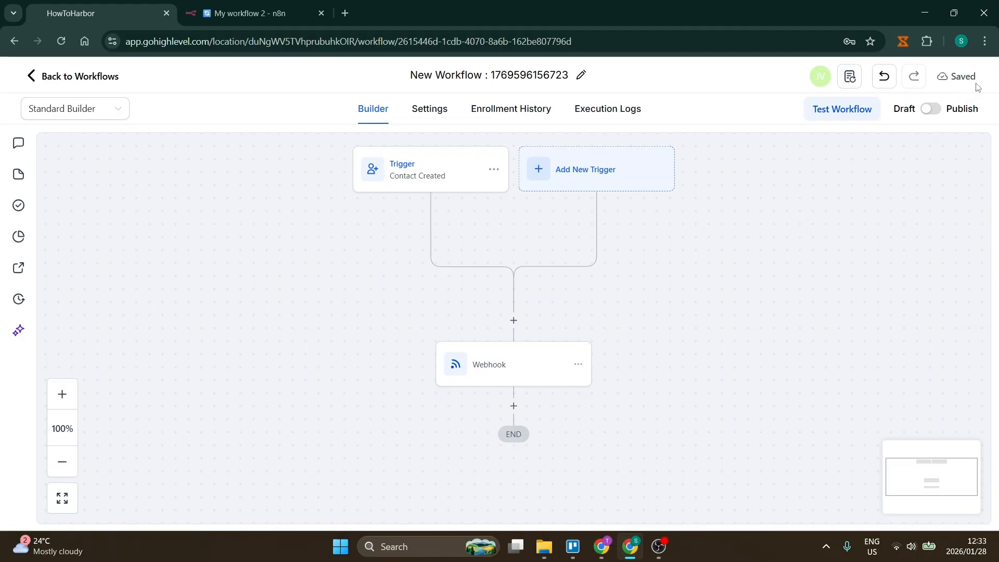
Step: Switch the workflow from Draft to Publish and save it
{"action": "left_click", "coordinate": [930, 113]}
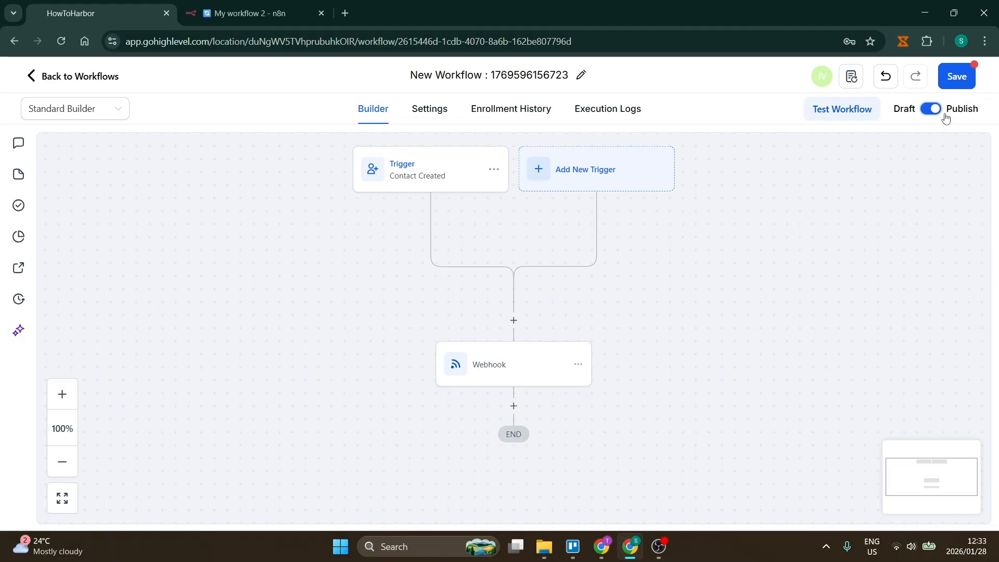
{"action": "left_click", "coordinate": [960, 81]}
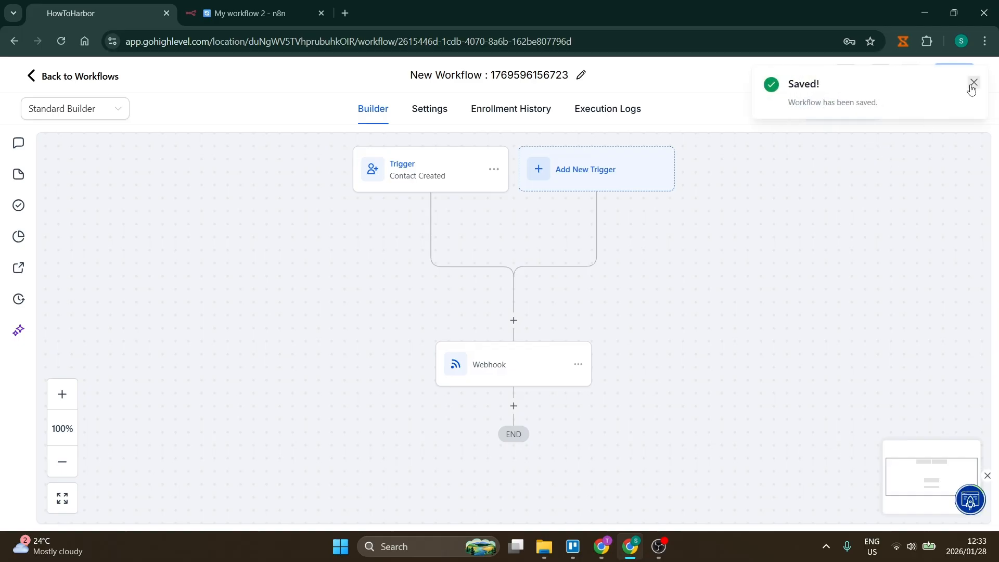
{"action": "left_click", "coordinate": [970, 87]}
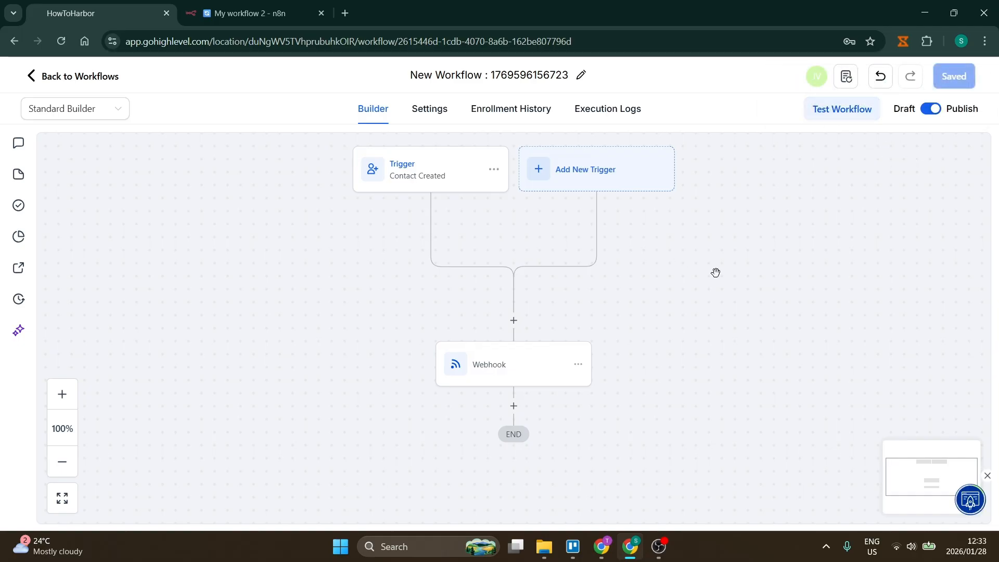
Step: Run a workflow test with the existing contact, then check n8n for the incoming event
{"action": "left_click", "coordinate": [843, 117]}
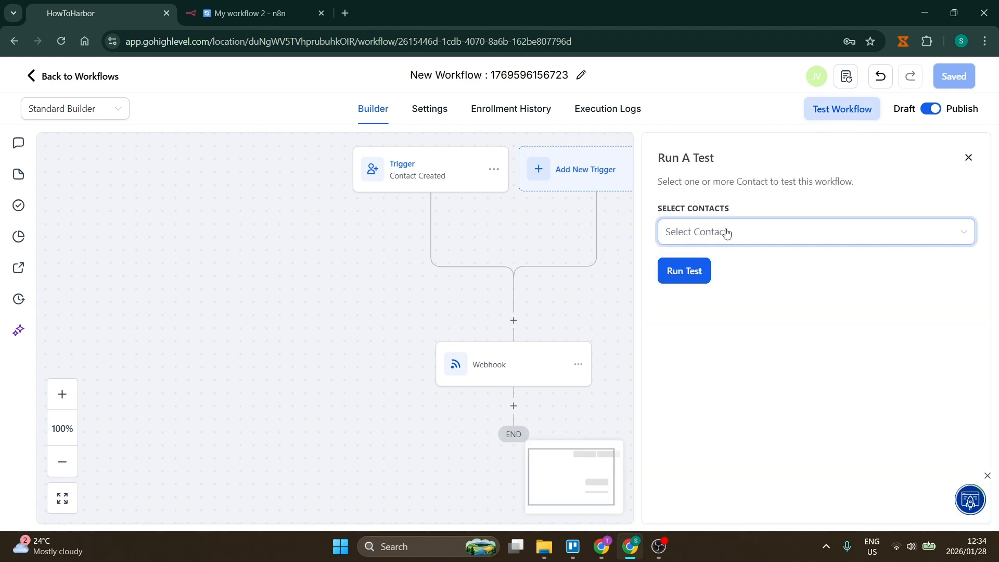
{"action": "left_click", "coordinate": [776, 232]}
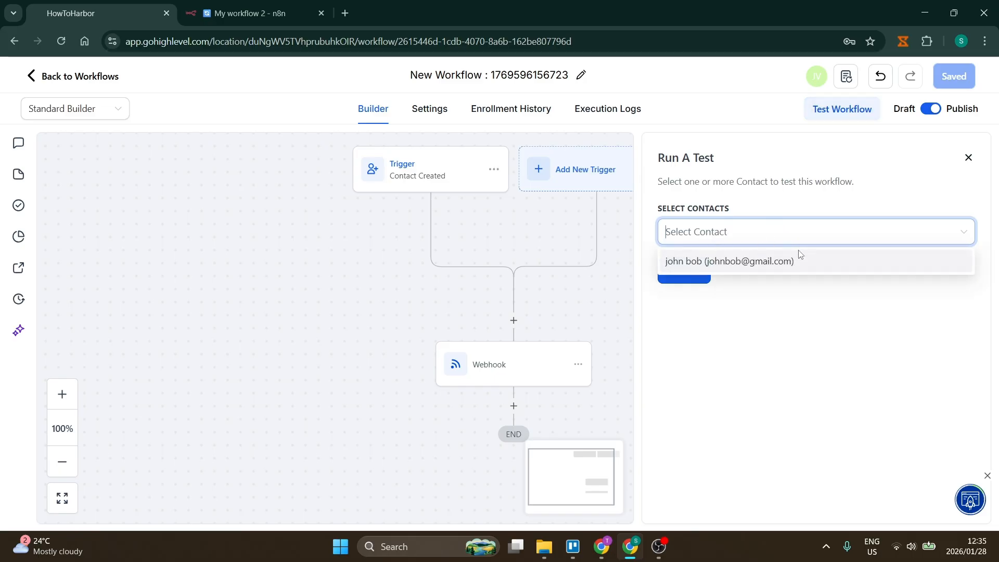
{"action": "left_click", "coordinate": [773, 263]}
{"action": "left_click", "coordinate": [787, 312]}
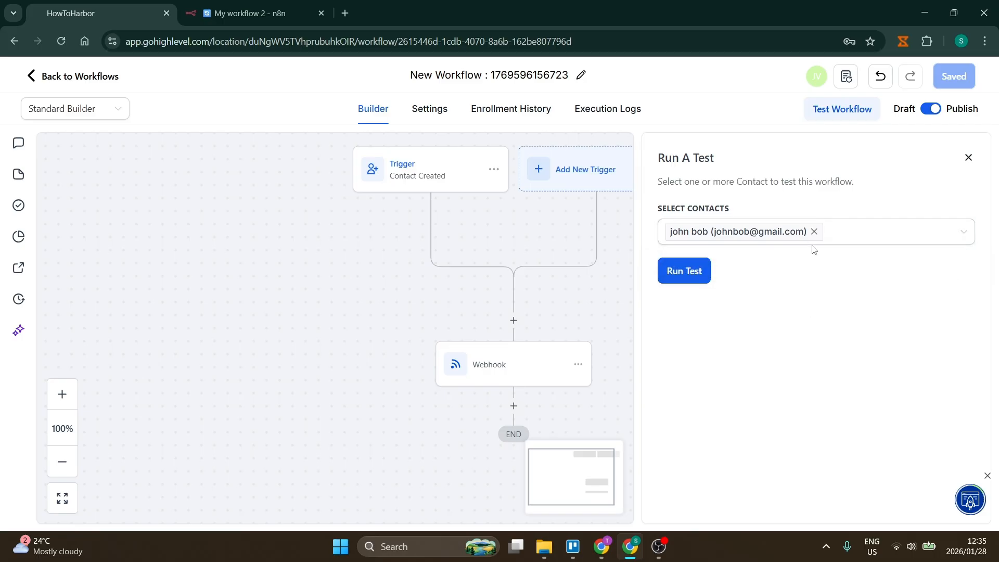
{"action": "left_click", "coordinate": [694, 274]}
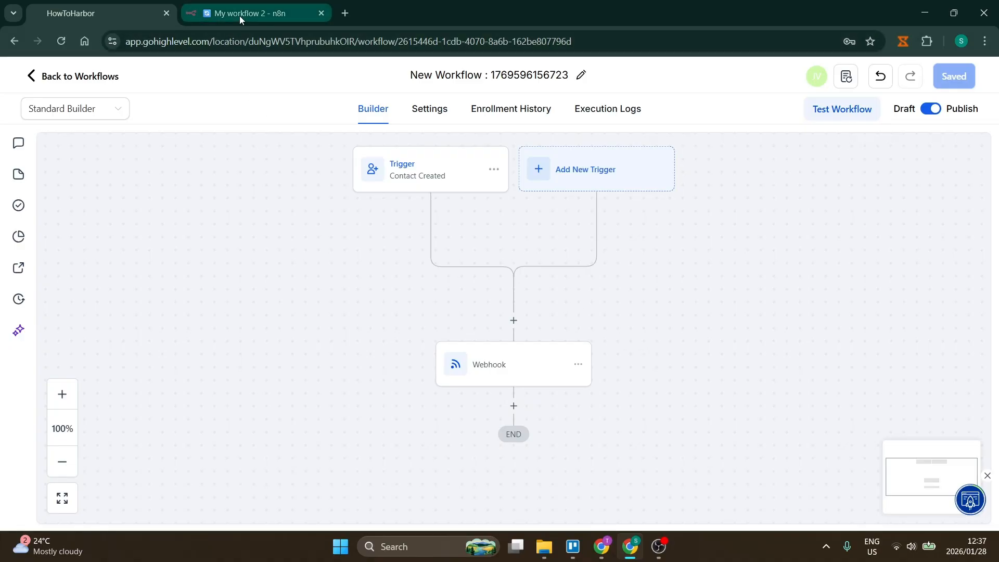
{"action": "left_click", "coordinate": [240, 16]}
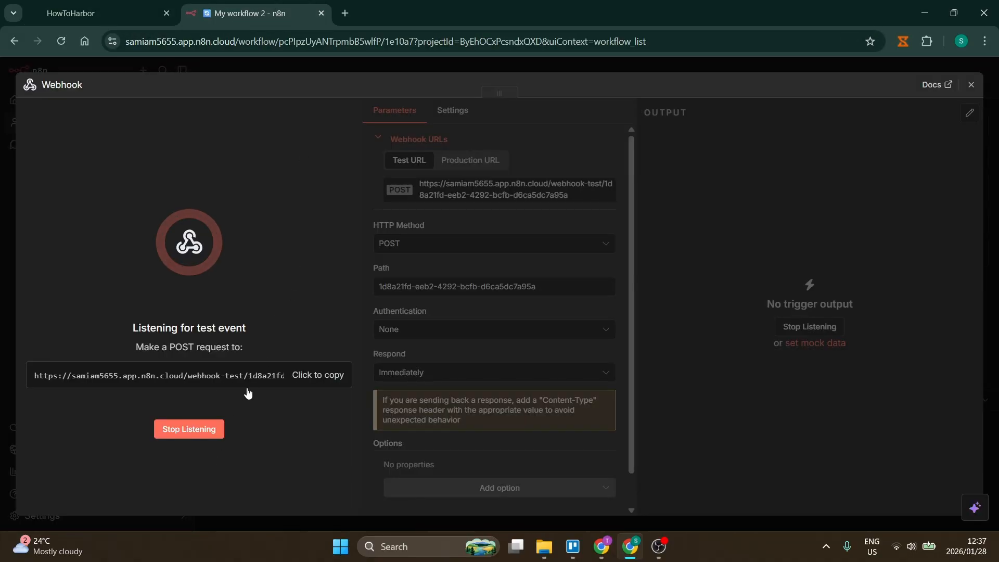